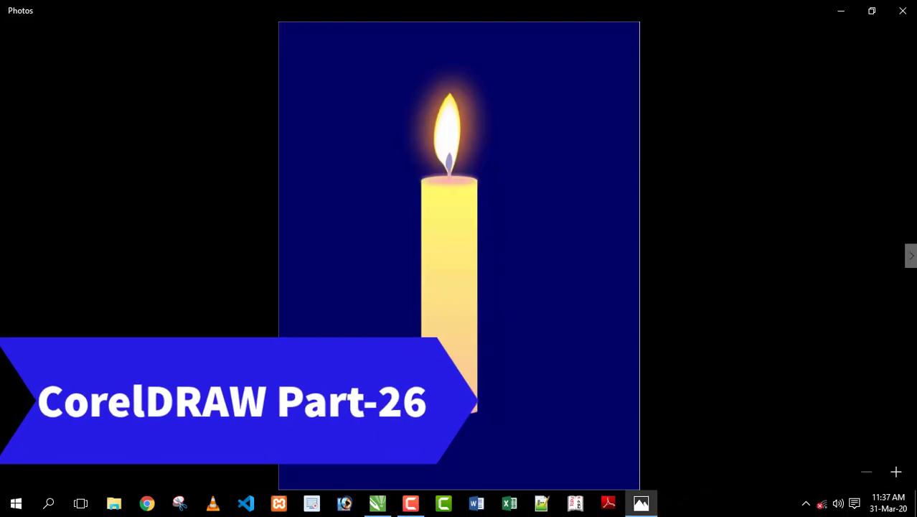
Look at the orange and blue circular logo used as reference, and close the image to return to the blank CorelDRAW page
key("Right")
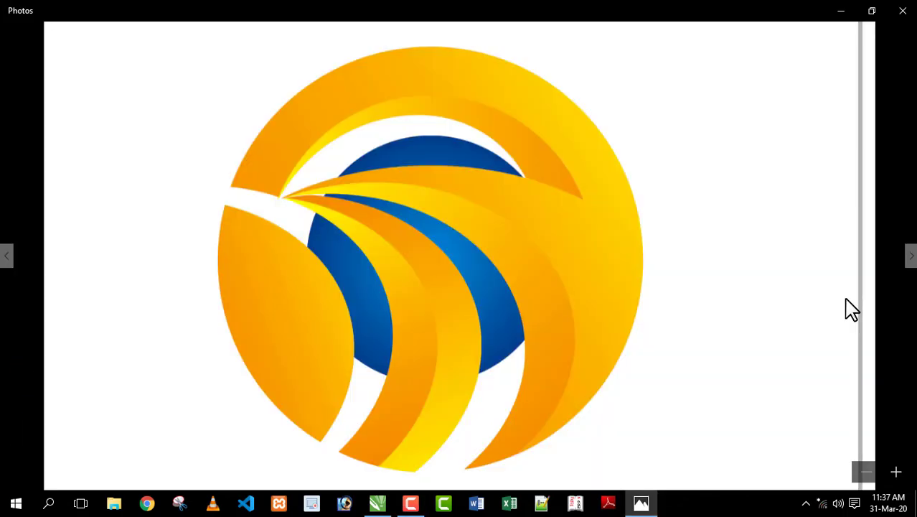
key("alt+F4")
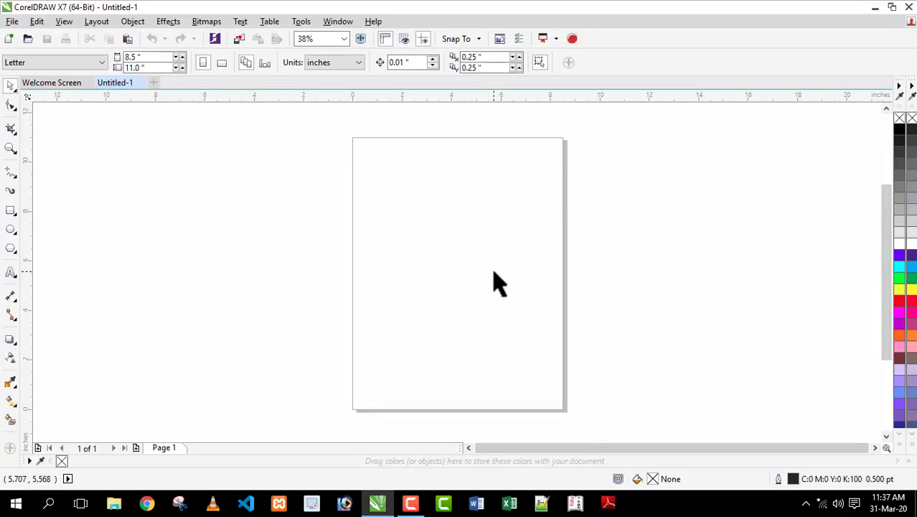
Draw a circle about 5.96 in across on the page and add a concentric copy about 4.22 in across
left_click(12, 230)
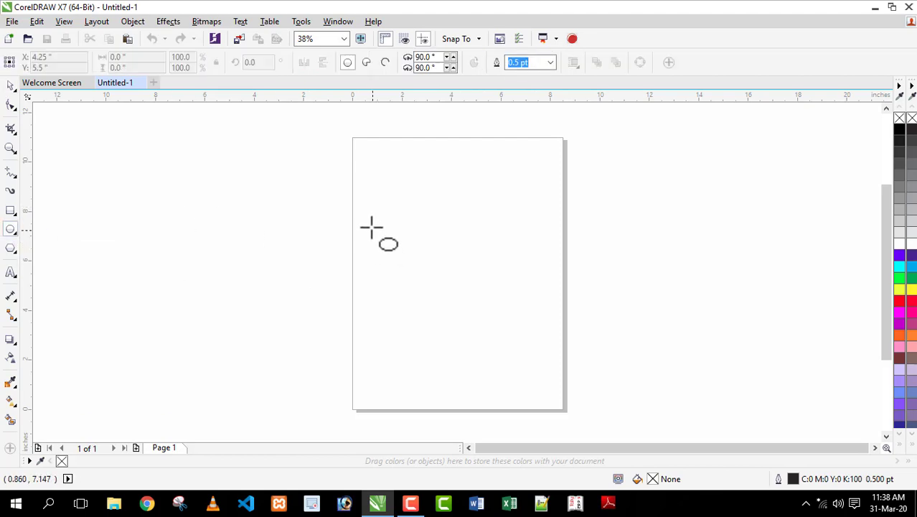
left_click_drag(366, 210, 488, 373)
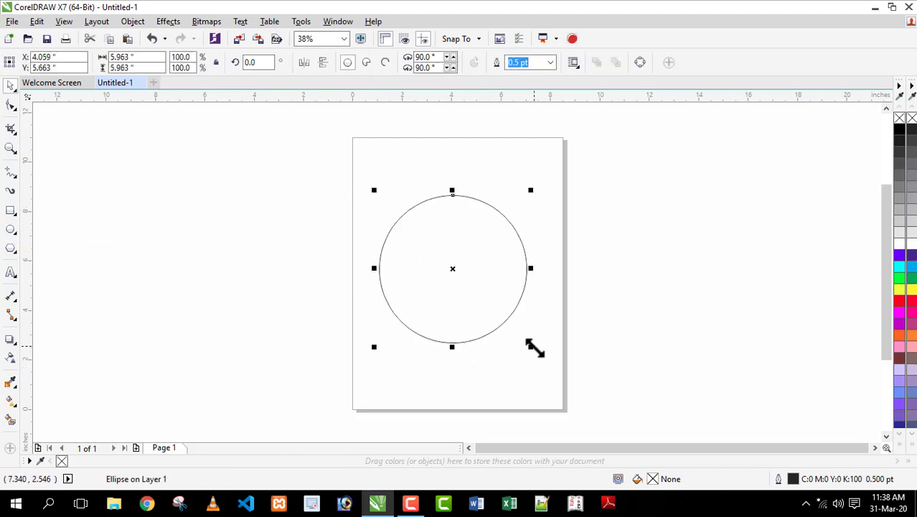
left_click_drag(535, 348, 515, 326)
Duplicate the inner circle about 1.17 in lower and stretch the copy into an ellipse about 6.67 in wide
left_click_drag(452, 301, 452, 331)
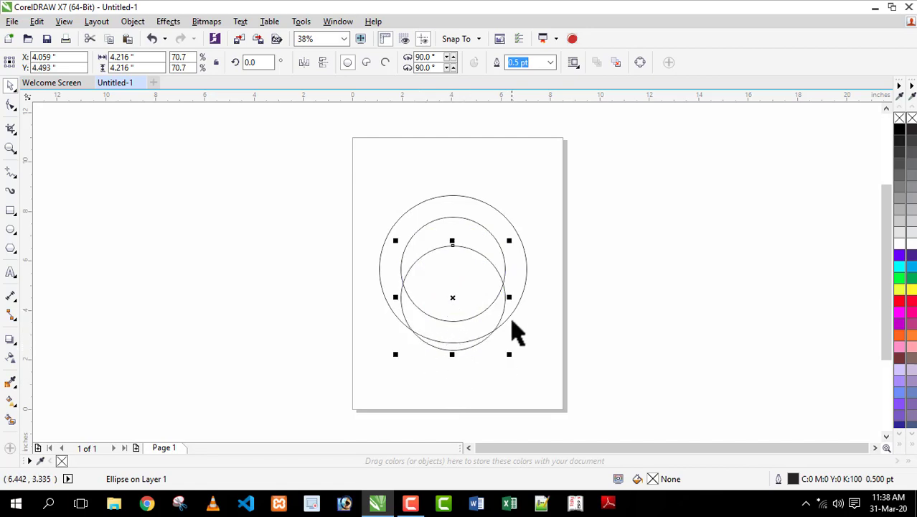
left_click_drag(508, 297, 540, 300)
left_click(563, 393)
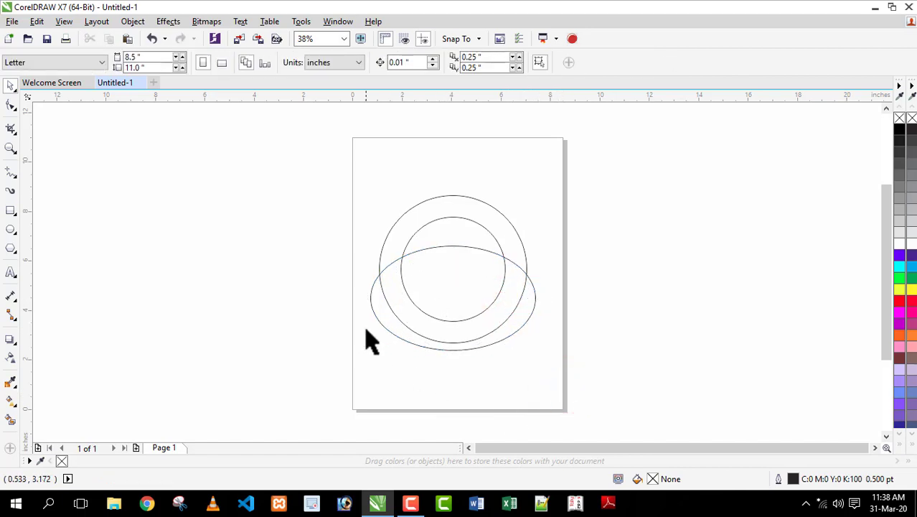
Trim the inner circle with the wide ellipse so that only the cap above the ellipse remains
key("Tab")
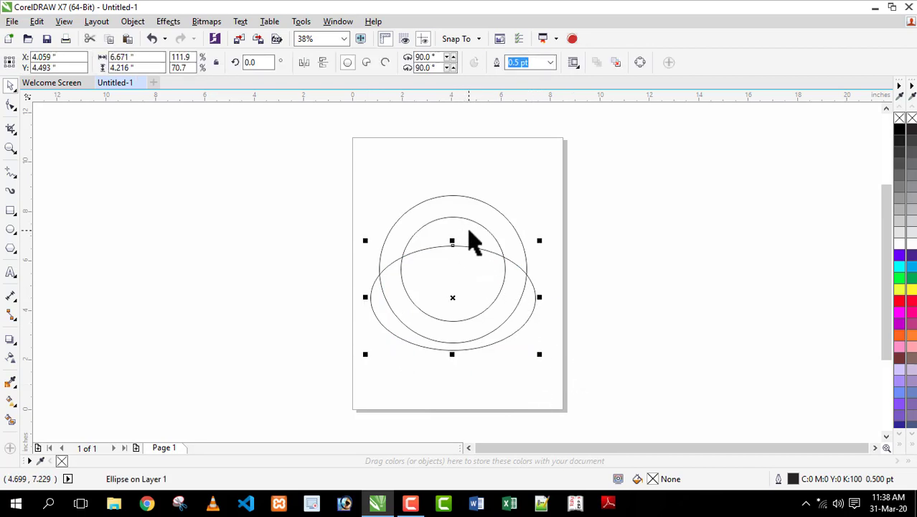
left_click(470, 239, "shift")
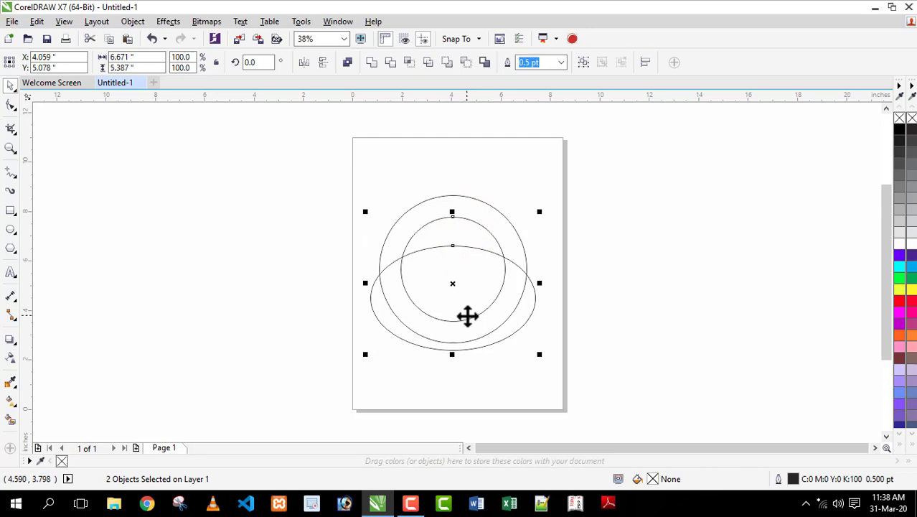
left_click(391, 63)
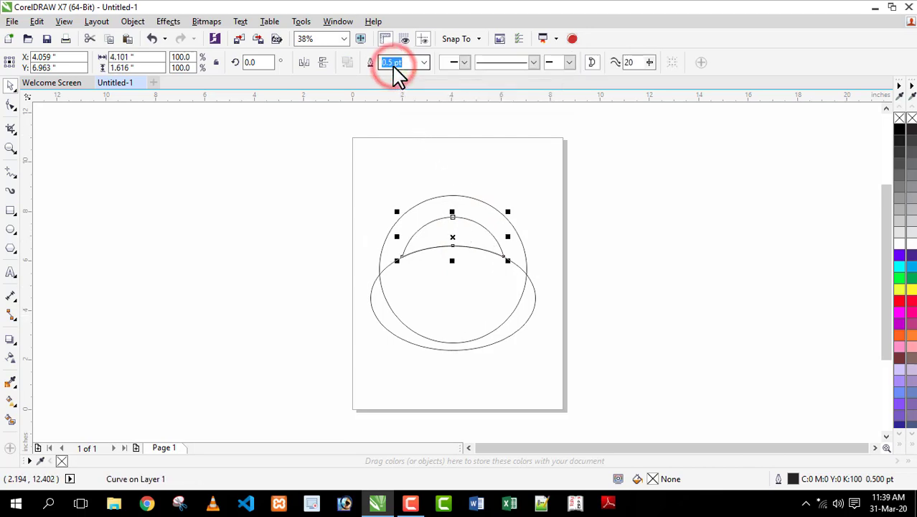
left_click(613, 275)
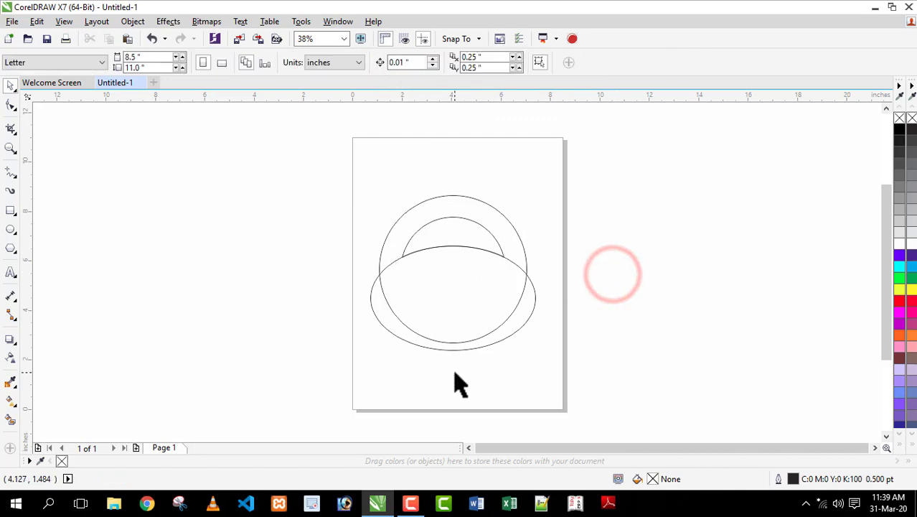
Resize the wide ellipse to about 4.65 by 5.16 in and position its upper arc through the trimmed cap
left_click_drag(511, 324, 506, 289)
left_click_drag(448, 339, 448, 354)
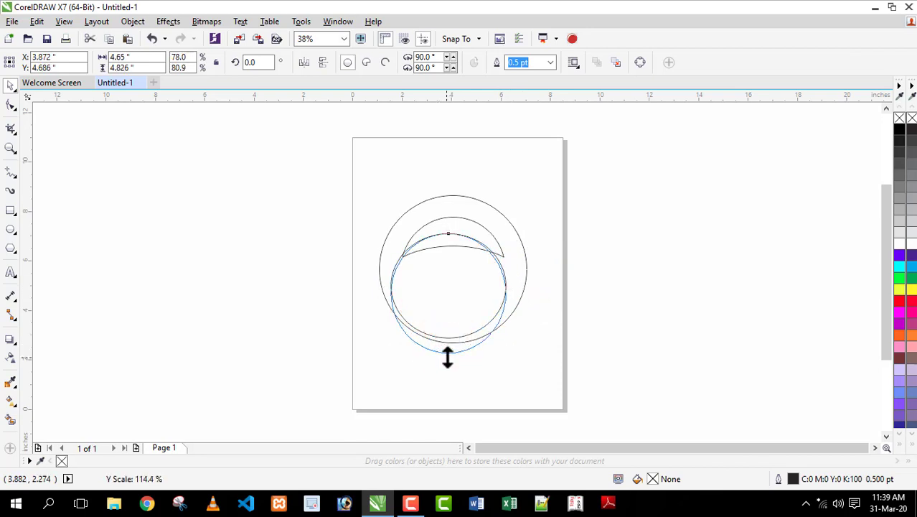
left_click_drag(449, 318, 450, 315)
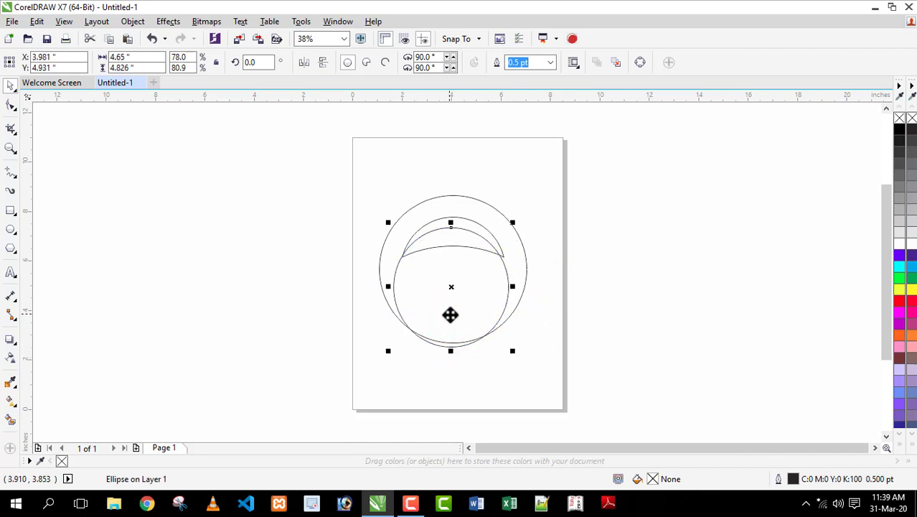
left_click_drag(451, 352, 452, 360)
left_click(486, 385)
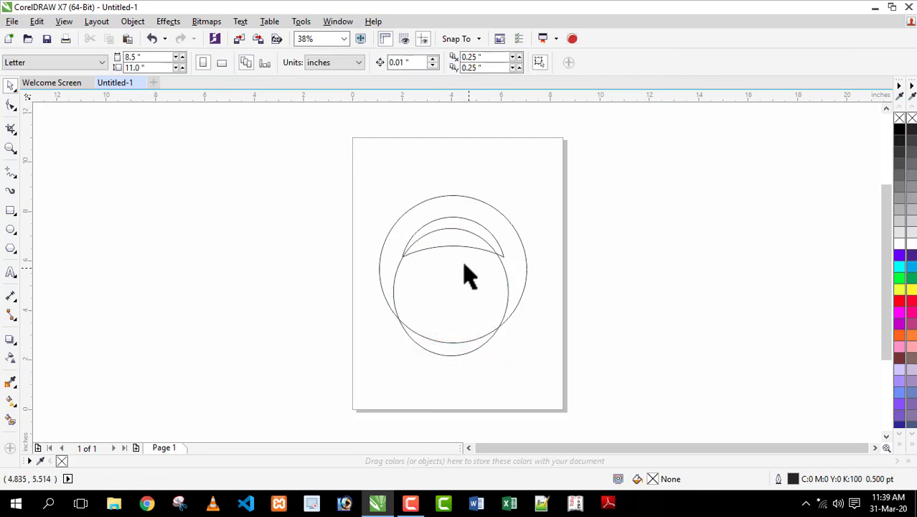
Smart-fill the crescent between the cap's outer arc and the ellipse in red with a 4 pt black outline
left_click(11, 421)
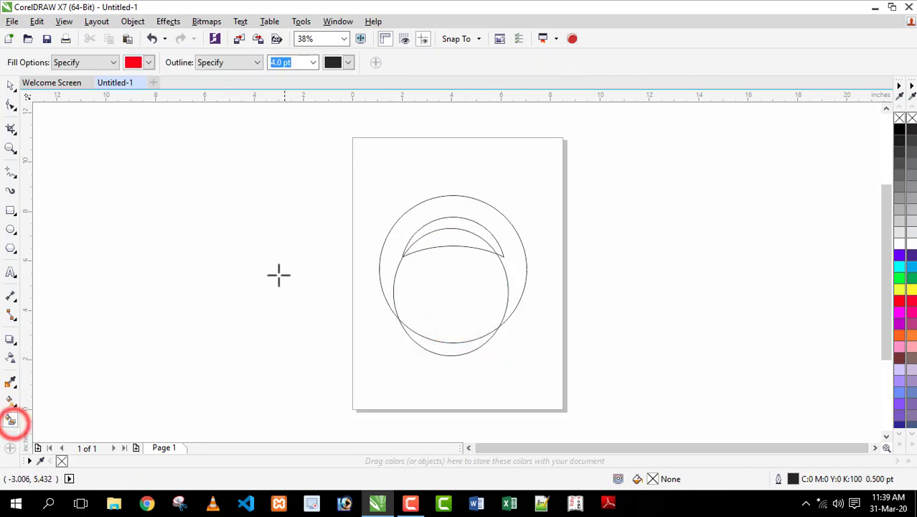
left_click(477, 230)
left_click(10, 85)
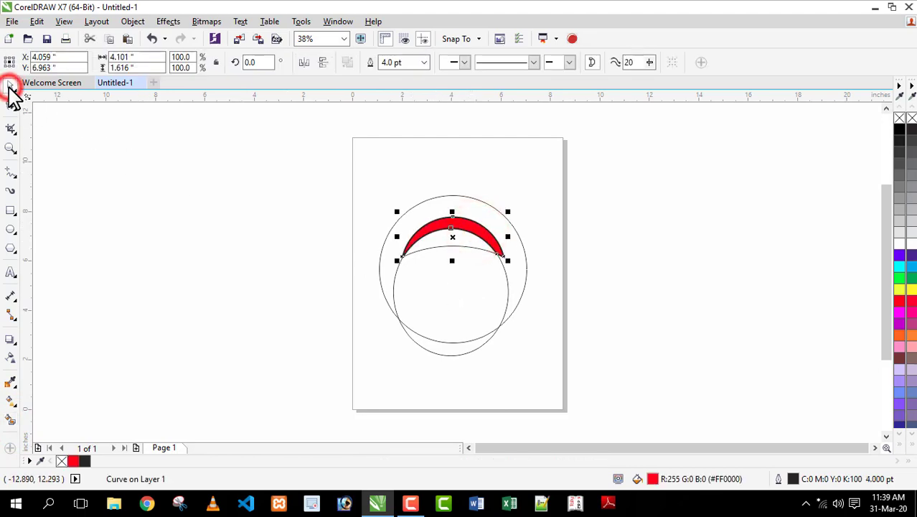
Widen the ellipse to about 5.88 in, rotate it to about 355.5 degrees and align its arc with the crescent's left tip
left_click(450, 299)
left_click_drag(444, 303, 427, 325)
left_click_drag(492, 316, 473, 320)
left_click(472, 320)
left_click_drag(515, 249, 538, 246)
left_click(416, 256)
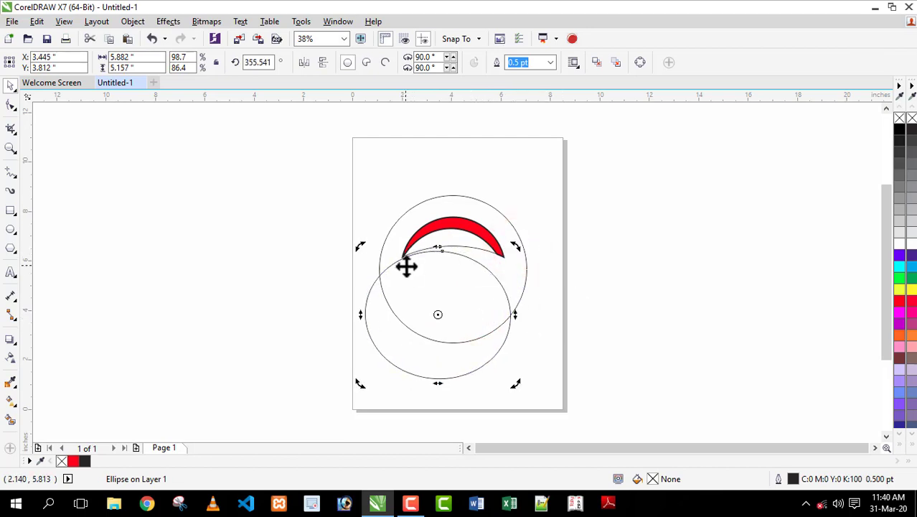
scroll(409, 258, "up", 3)
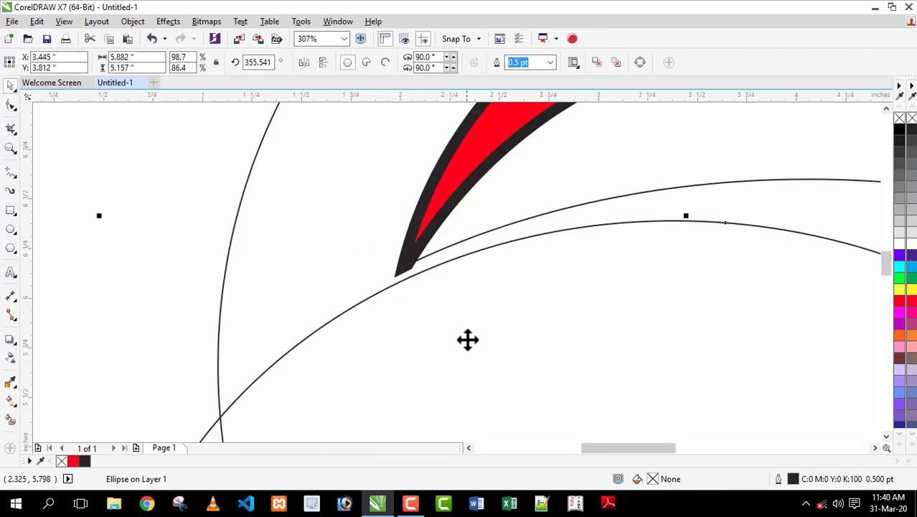
key("Up")
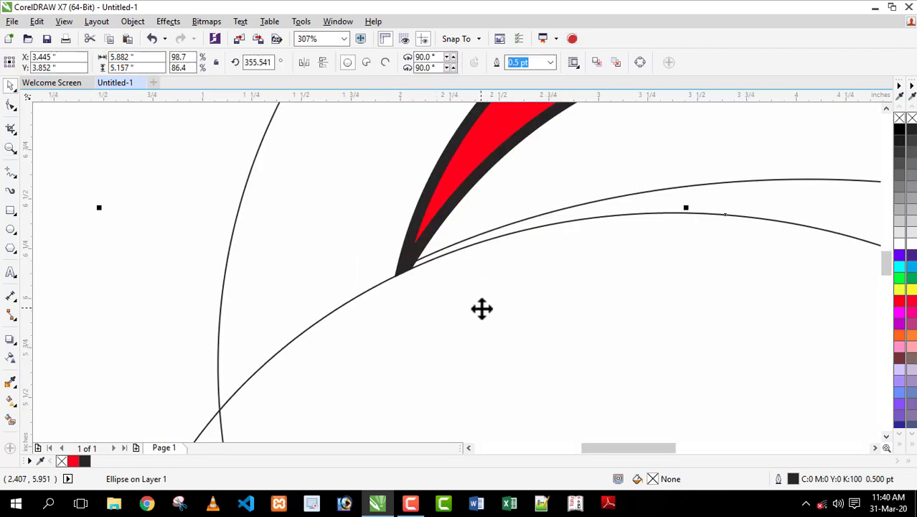
Smart-fill the part of the large circle around the crescent and above the ellipse in red with a 4 pt outline
scroll(481, 309, "down", 3)
left_click(9, 420)
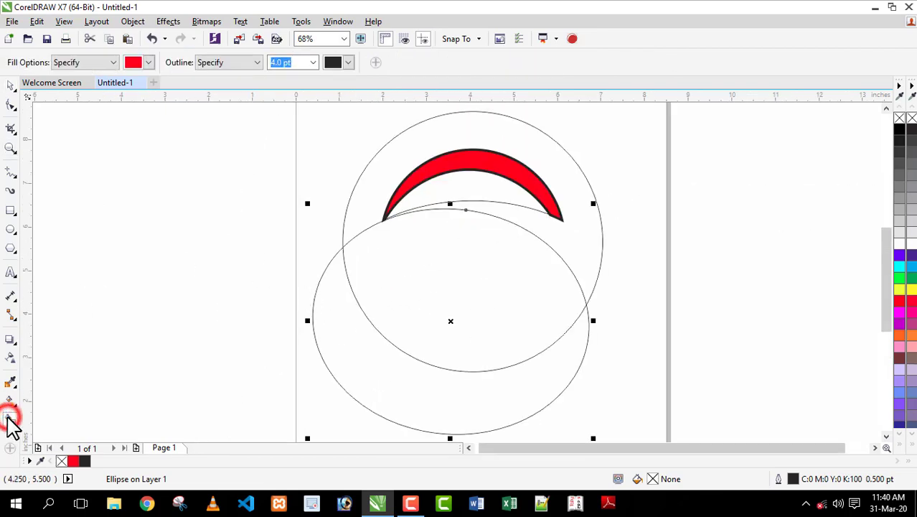
left_click(543, 157)
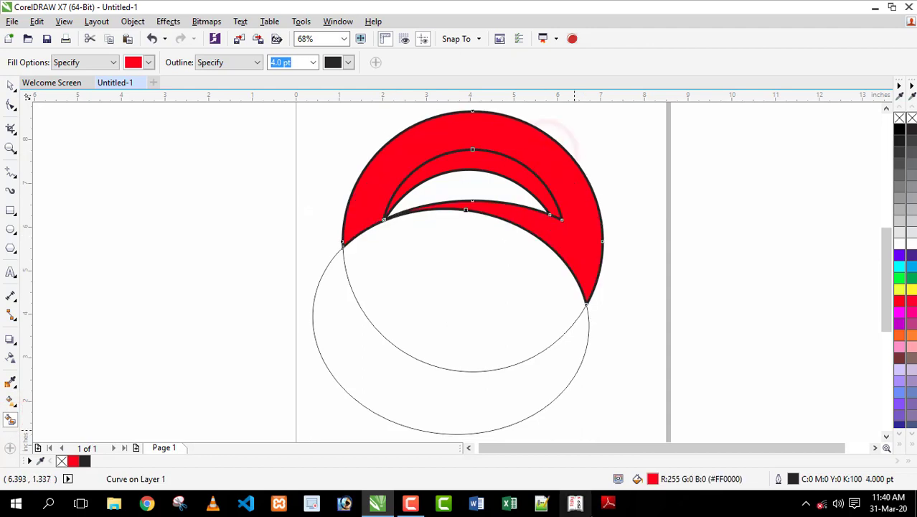
key("space")
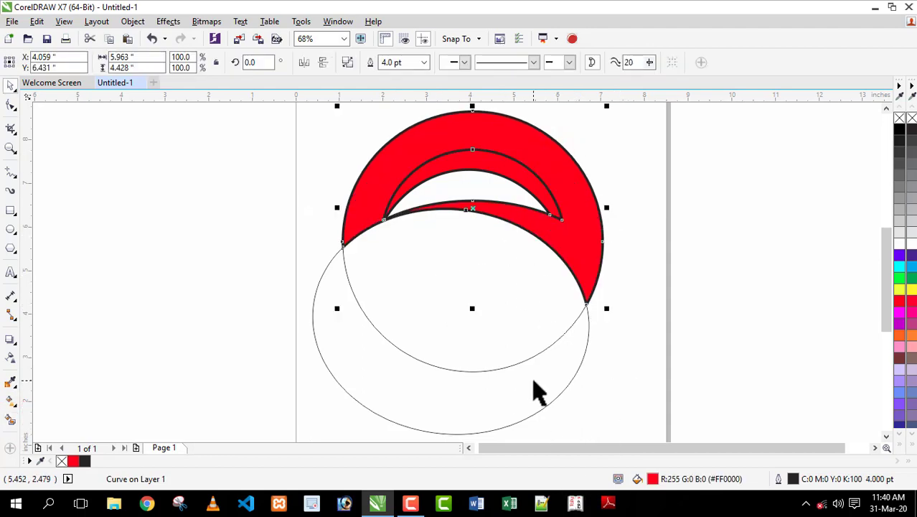
Shift the ellipse down-left, rotate it to about 350.4 degrees, and smart-fill the band between it and the large red shape
left_click_drag(544, 384, 522, 393)
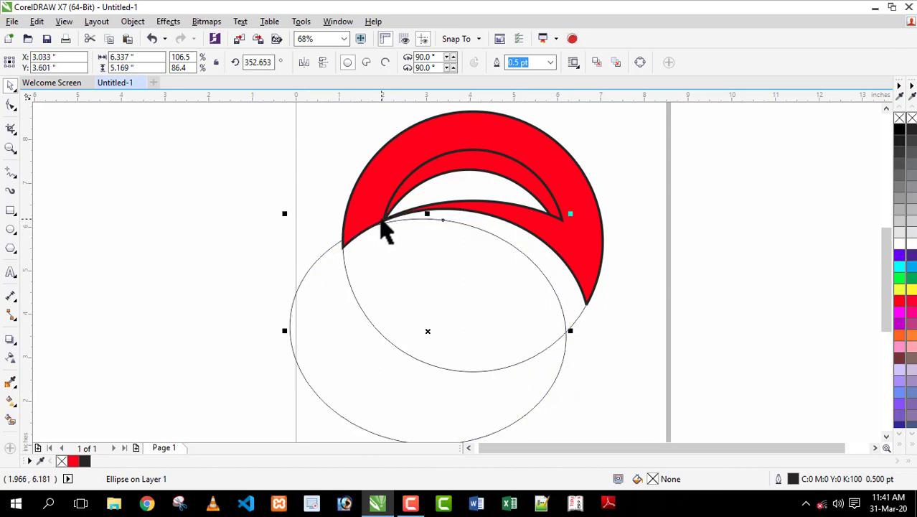
left_click(467, 388)
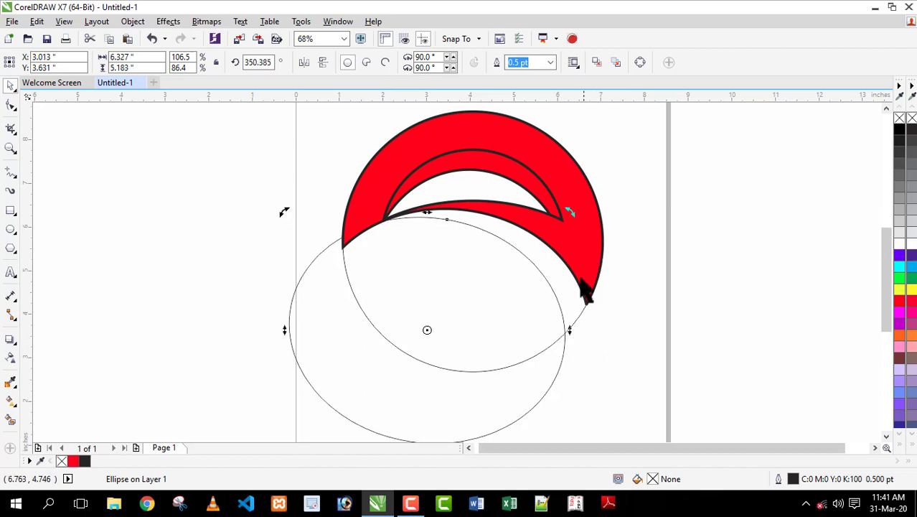
left_click(9, 419)
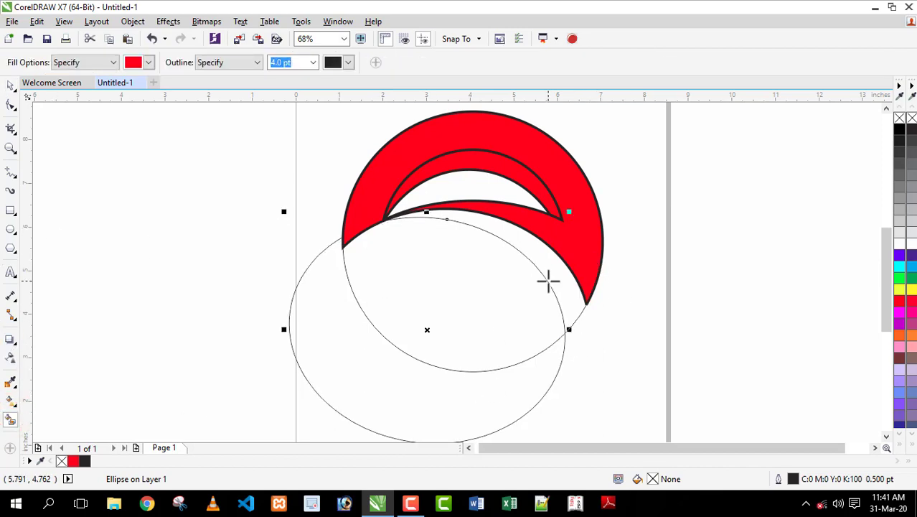
left_click(549, 279)
key("space")
Make two successive copies of the ellipse toward the left, passing through the shared tip, and delete the original ellipse
left_click_drag(469, 401, 444, 408)
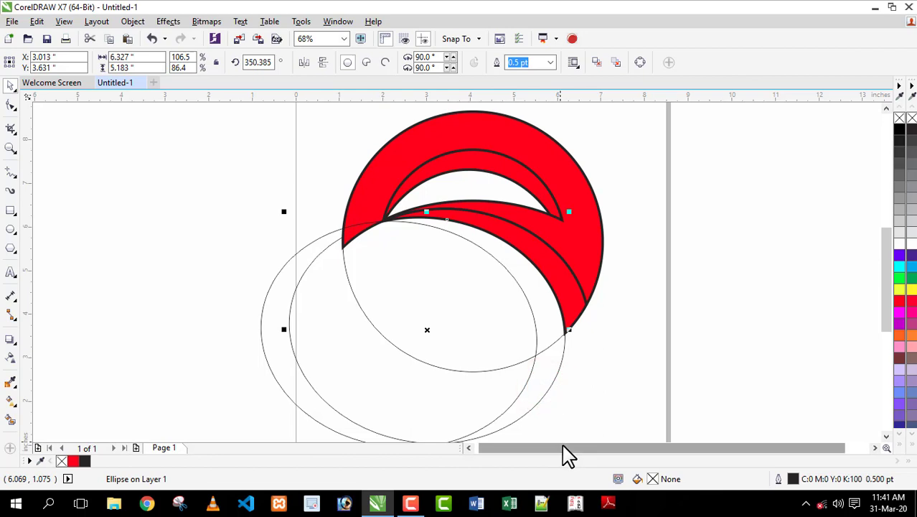
key("Escape")
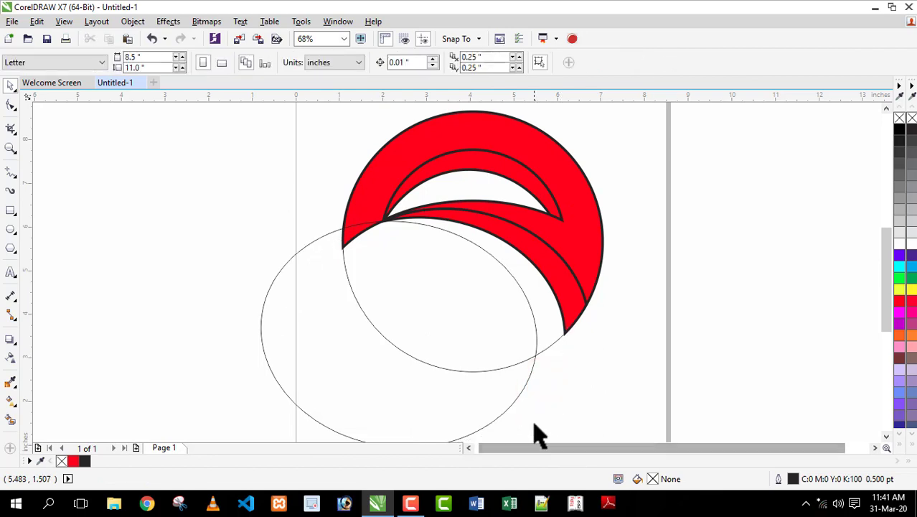
left_click_drag(466, 430, 436, 416)
Smart-fill the band between the two ellipses inside the large circle in red, and delete the right-hand ellipse
left_click(10, 420)
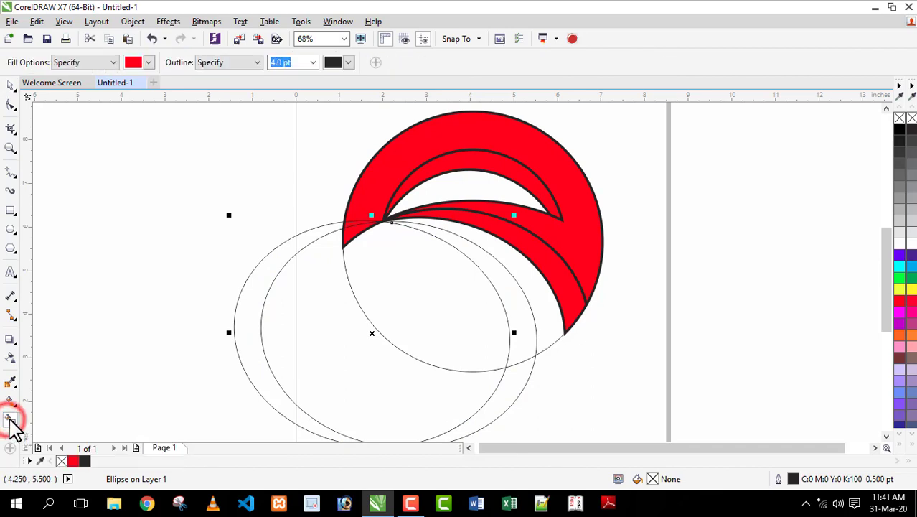
left_click(510, 310)
key("space")
left_click_drag(507, 410, 655, 398)
key("Delete")
Move the remaining ellipse farther left through the shared tip and smart-fill the band between it and the last red stripe
left_click_drag(408, 398, 382, 386)
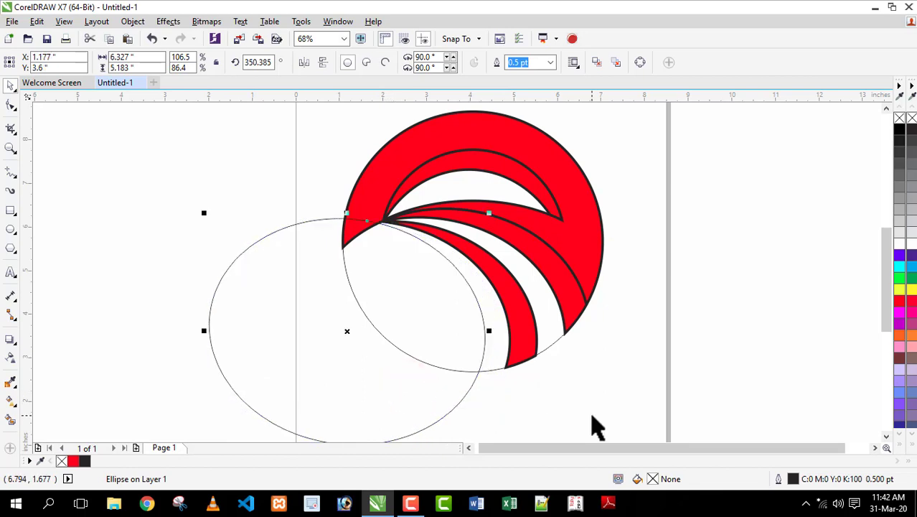
left_click(10, 420)
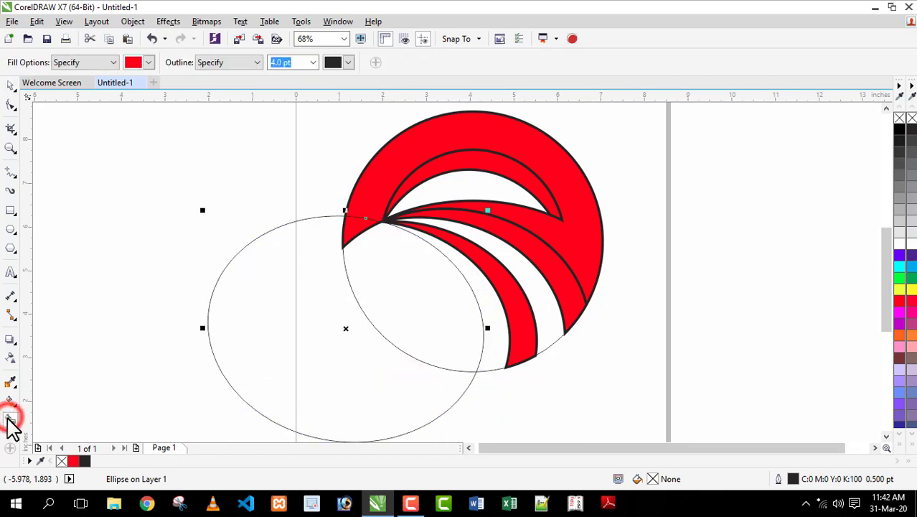
left_click(490, 306)
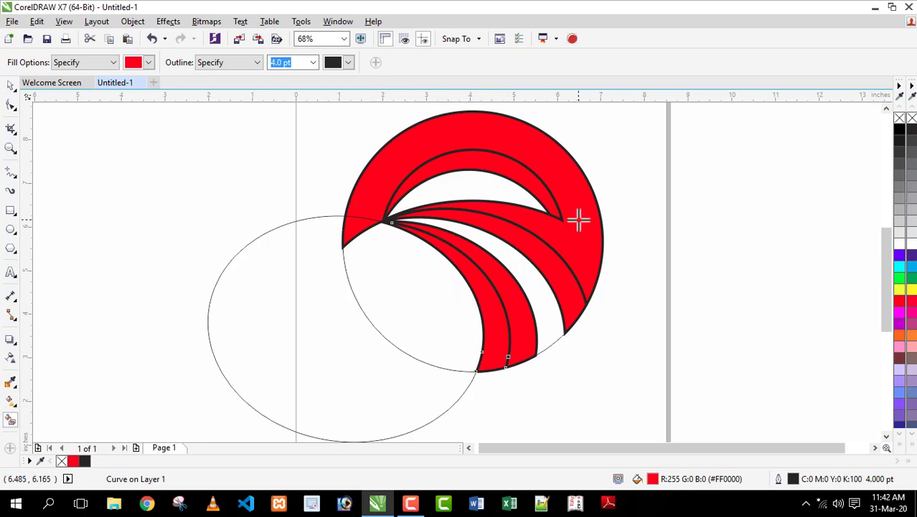
key("space")
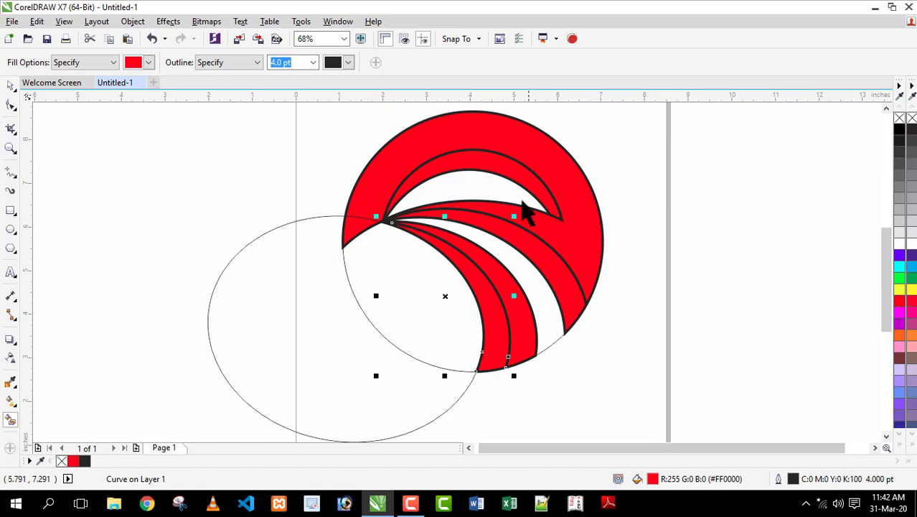
Subtract the remaining ellipse from the large red shape with Back Minus Front, cutting its lower-left end
left_click(304, 184)
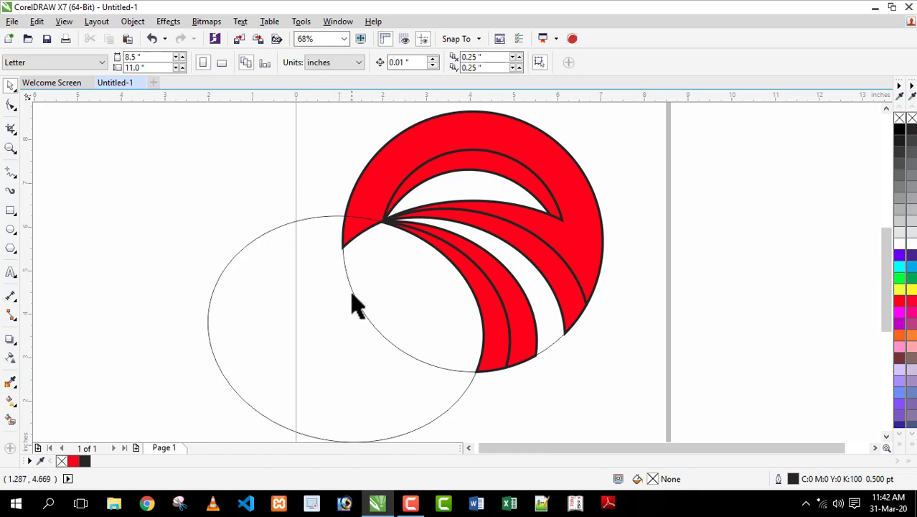
left_click(725, 352)
left_click(299, 335)
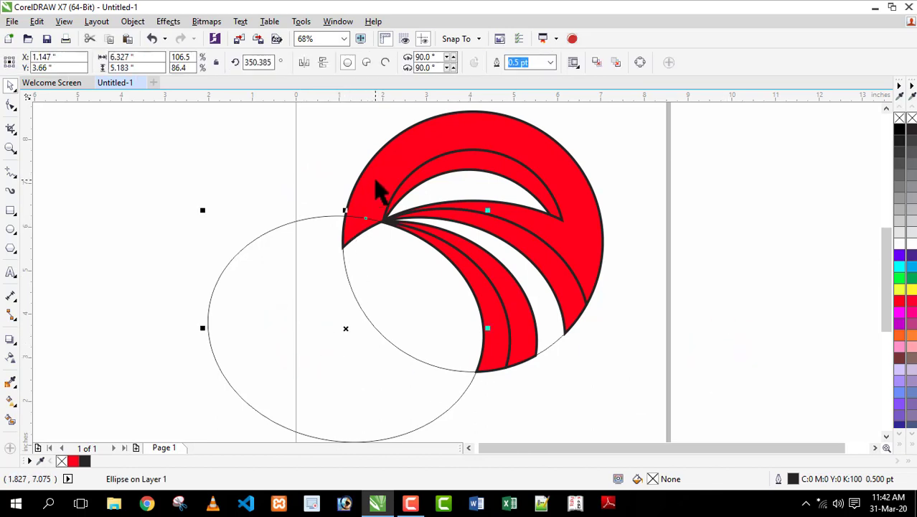
left_click(383, 171, "shift")
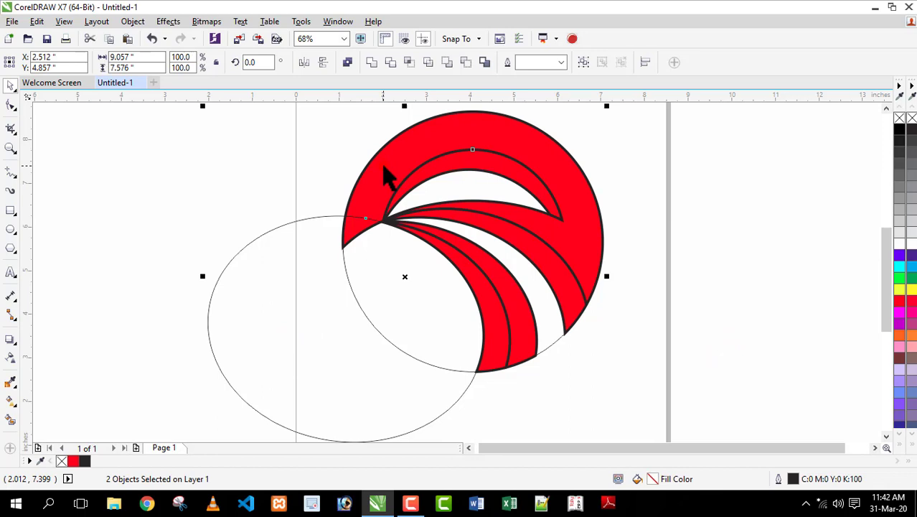
left_click(464, 63)
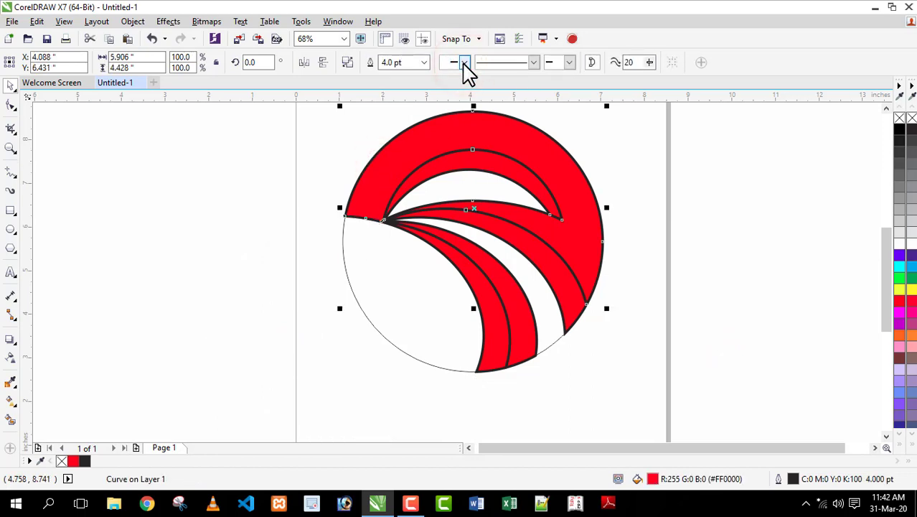
Undo the Back Minus Front cut and smart-fill the part of the large red shape above the ellipse in red with a 4.0 pt outline
key("ctrl+z")
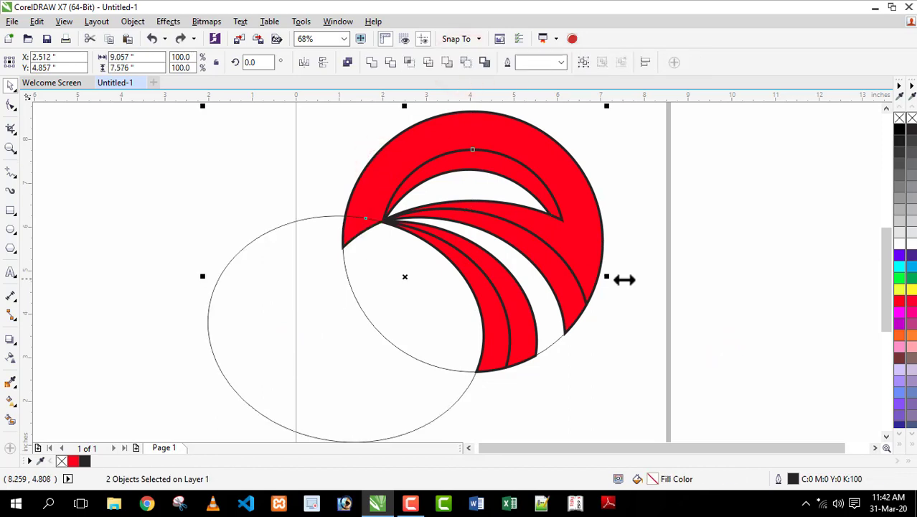
left_click(749, 246)
left_click(10, 420)
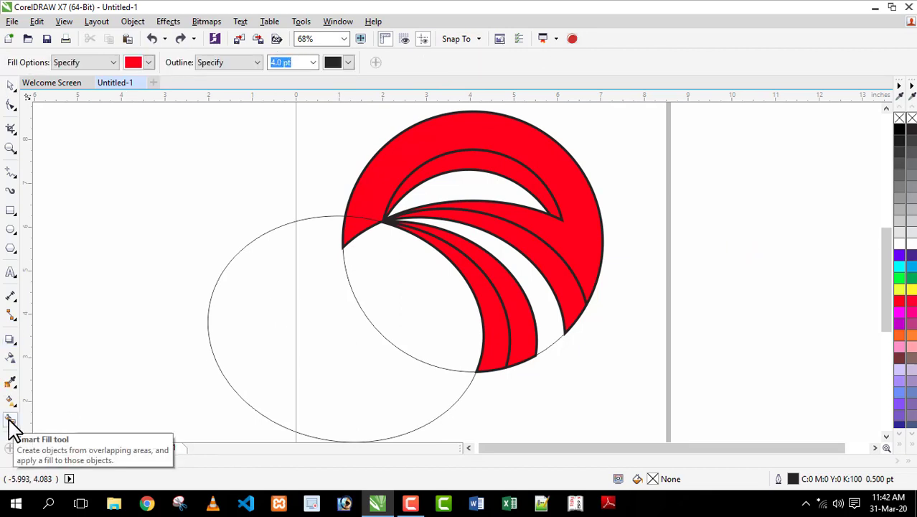
left_click(386, 172)
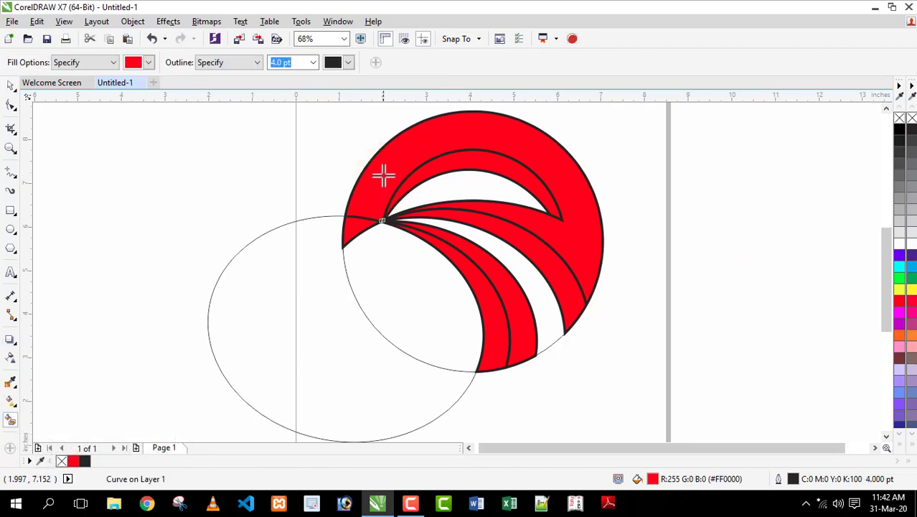
Shift the ellipse toward the lower left, then pull the old large red shape out from behind the new one and delete it
key("space")
left_click_drag(335, 356, 307, 375)
left_click(262, 201)
left_click(352, 237)
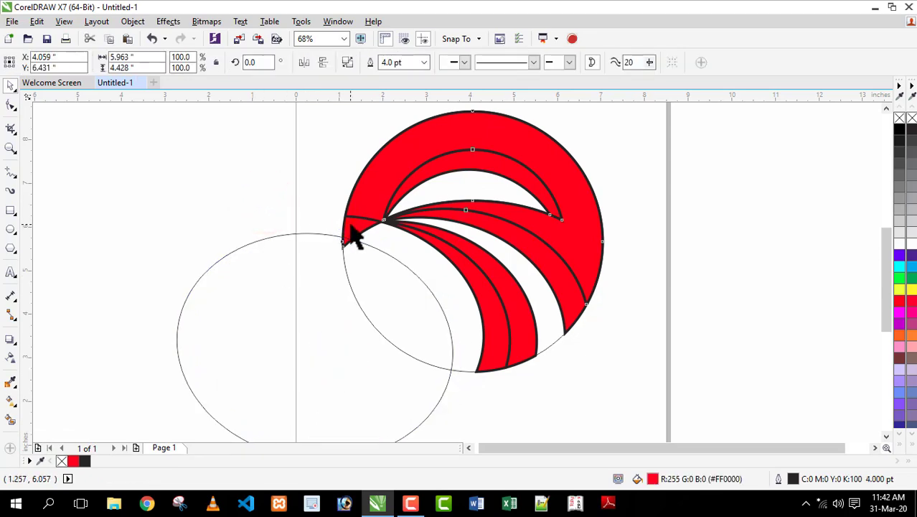
left_click_drag(347, 231, 183, 196)
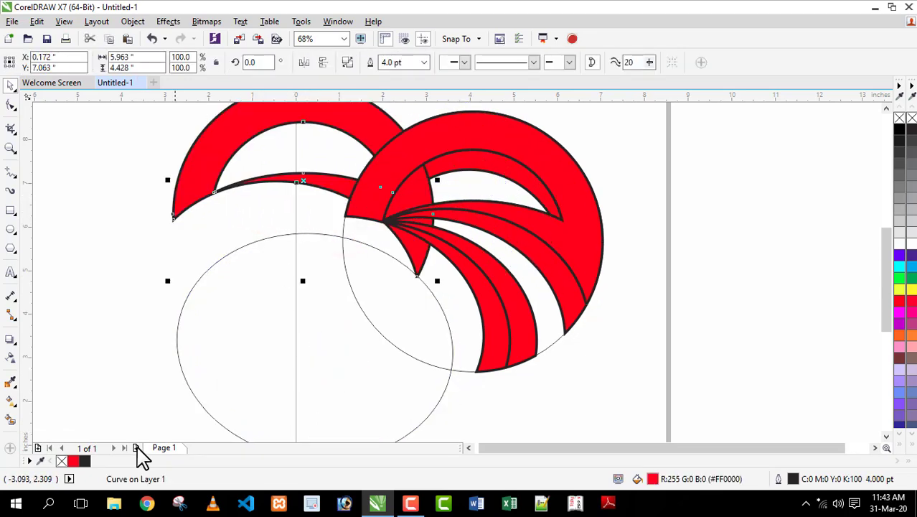
left_click_drag(205, 149, 156, 188)
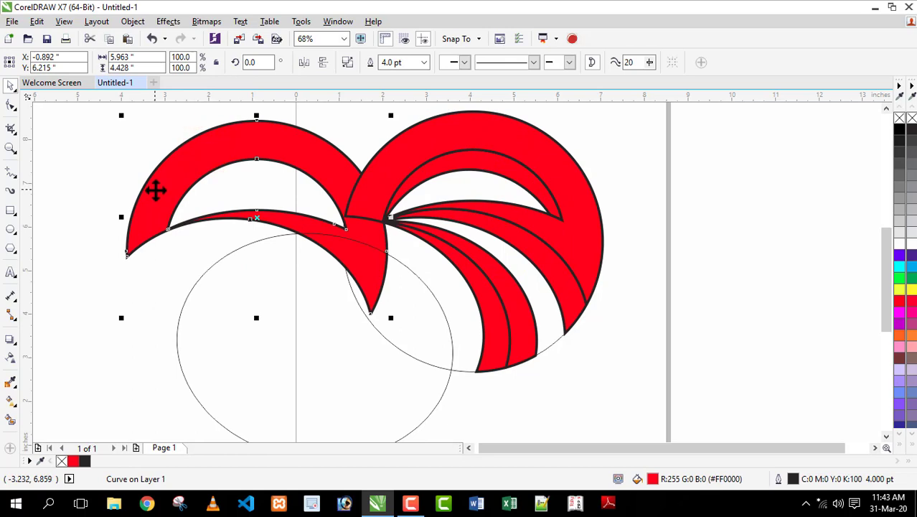
key("Delete")
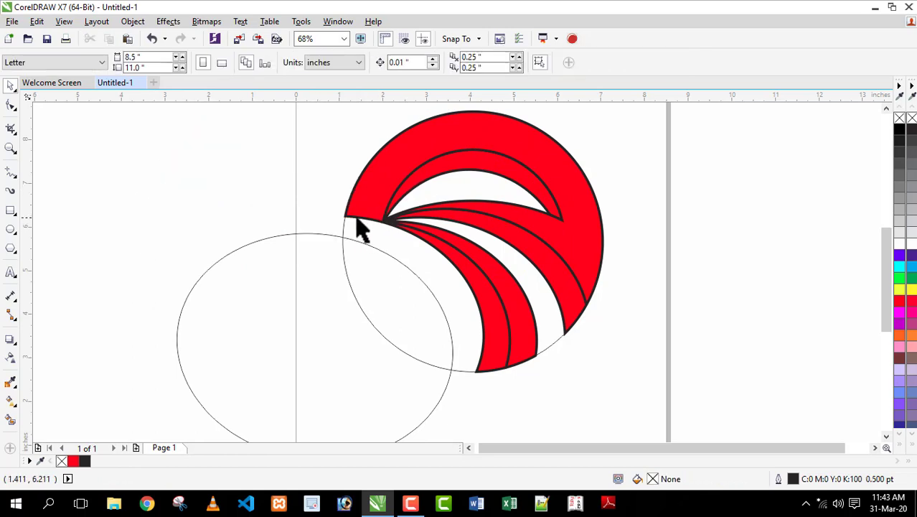
Nudge the ellipse up and right, smart-fill its overlap with the large circle in red, and delete the ellipse
left_click_drag(327, 338, 340, 330)
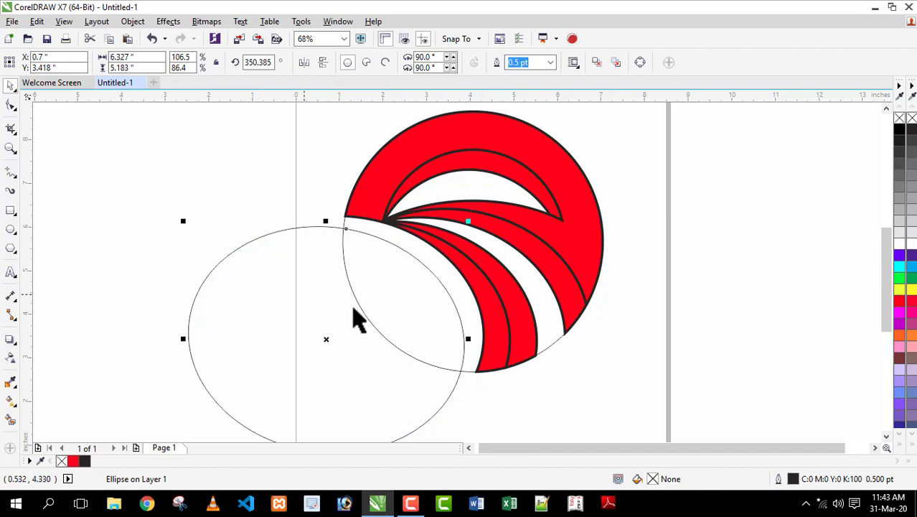
left_click(10, 420)
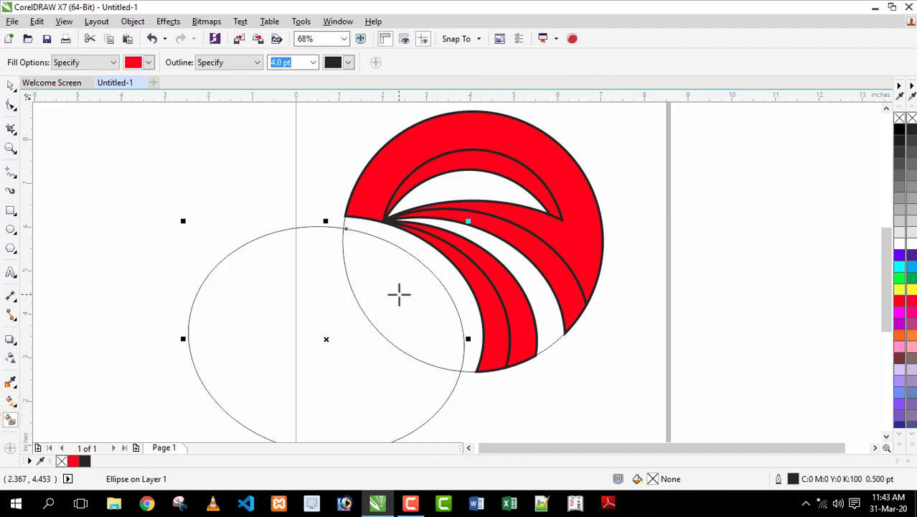
left_click(399, 295)
key("space")
left_click(687, 352)
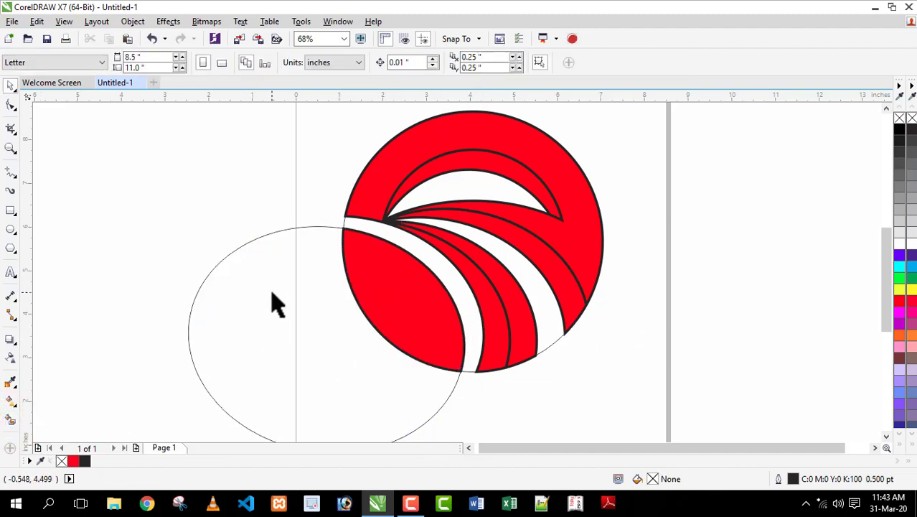
left_click(272, 293)
key("Delete")
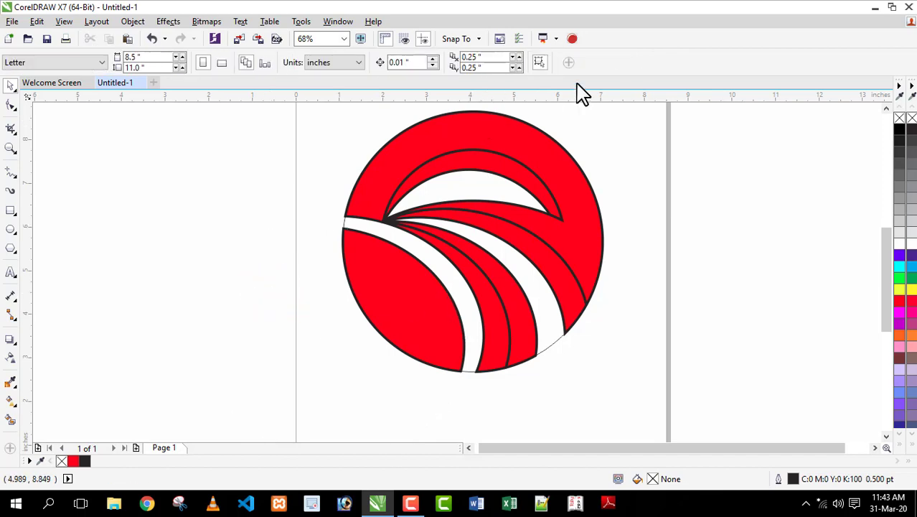
Remove the outlines from all objects of the circular logo
scroll(866, 133, "up", 1)
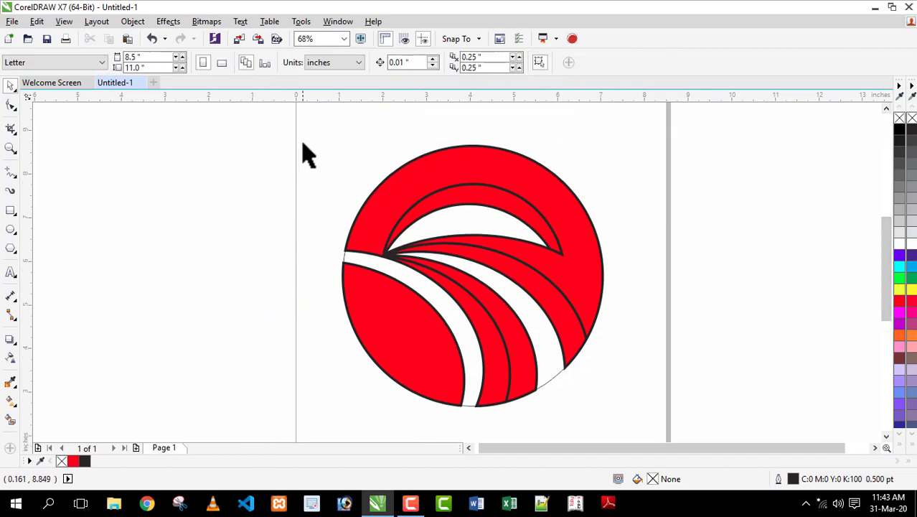
left_click_drag(304, 122, 612, 416)
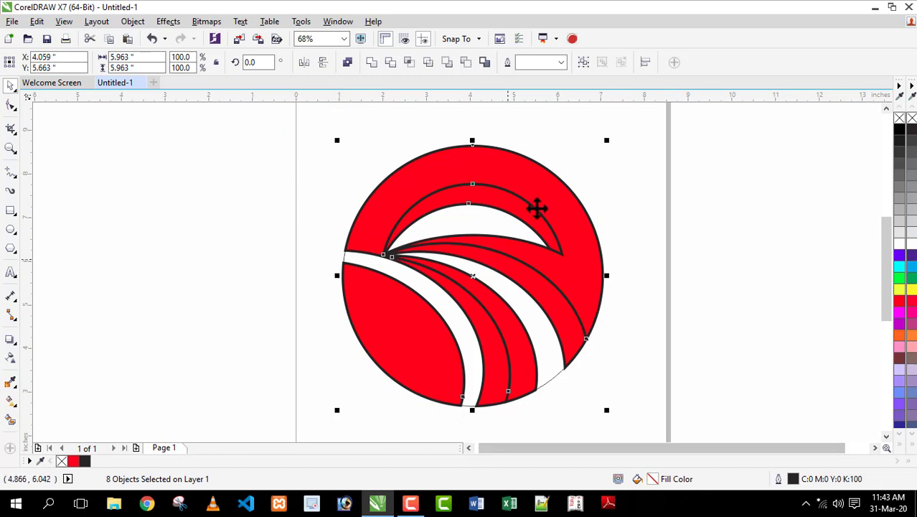
right_click(900, 121)
left_click(708, 276)
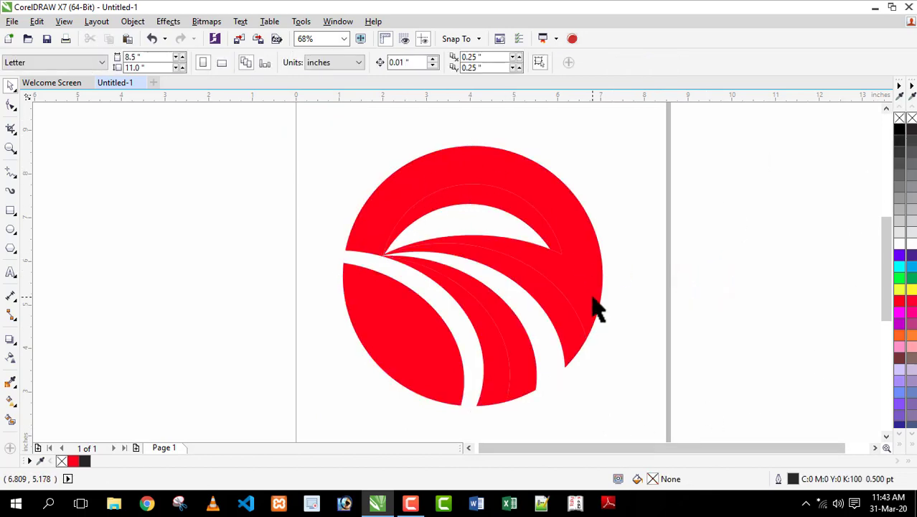
Apply a linear fountain fill to the large outer ring shape, running from orange at the upper left to yellow at the lower right
left_click(10, 399)
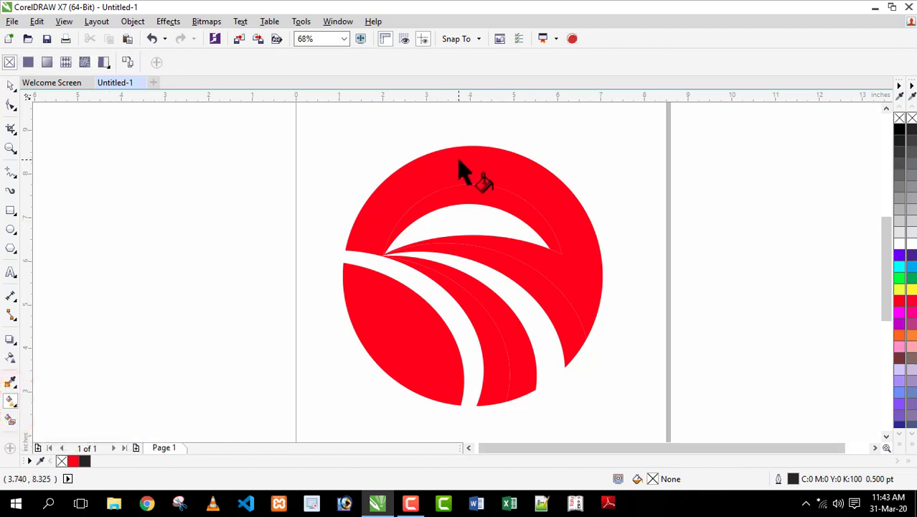
left_click(427, 175)
left_click_drag(339, 188, 602, 320)
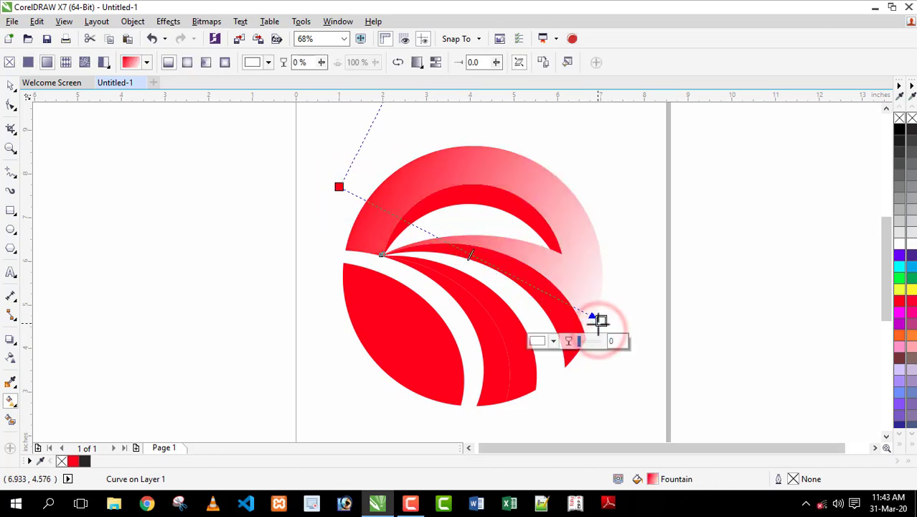
left_click(910, 288)
left_click(339, 186)
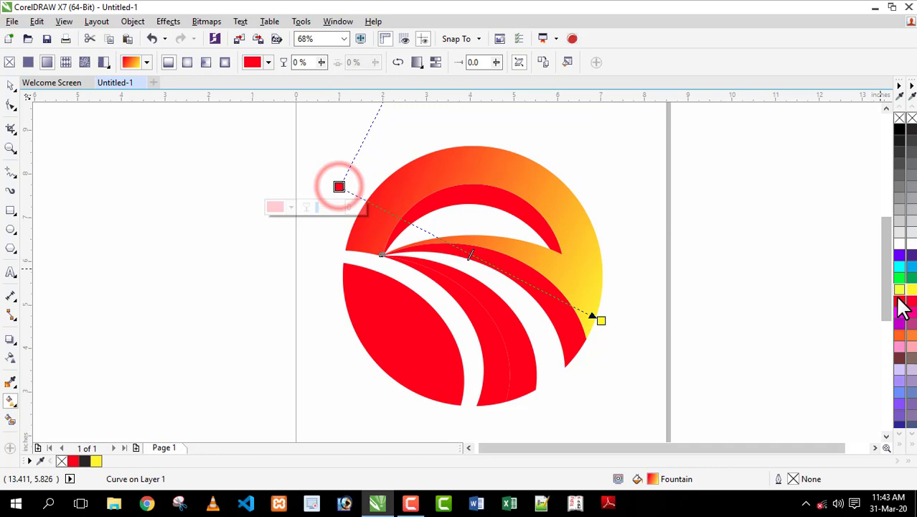
left_click(910, 337)
left_click_drag(601, 320, 618, 323)
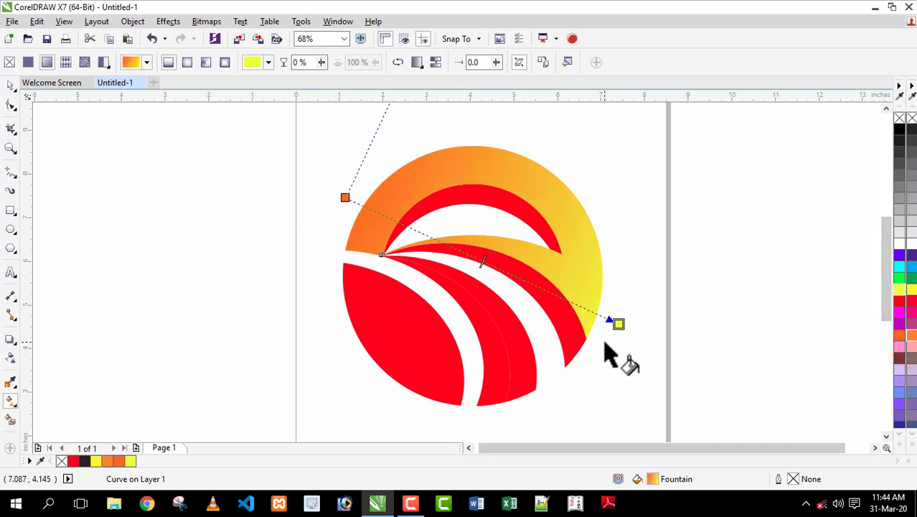
Give the inner crescent a linear fountain fill from yellow at its left tip to orange at its right tip
left_click(477, 208)
left_click_drag(381, 217, 565, 250)
left_click_drag(378, 211, 379, 237)
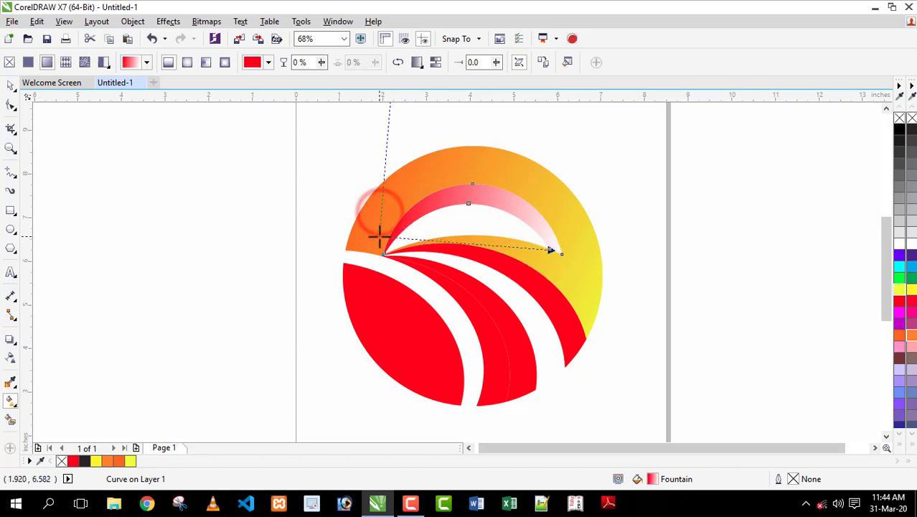
left_click(897, 287)
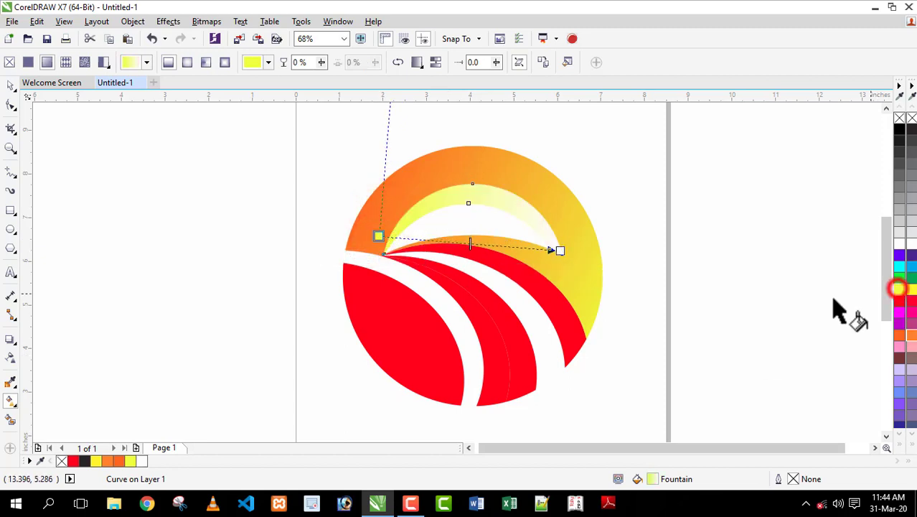
left_click(560, 249)
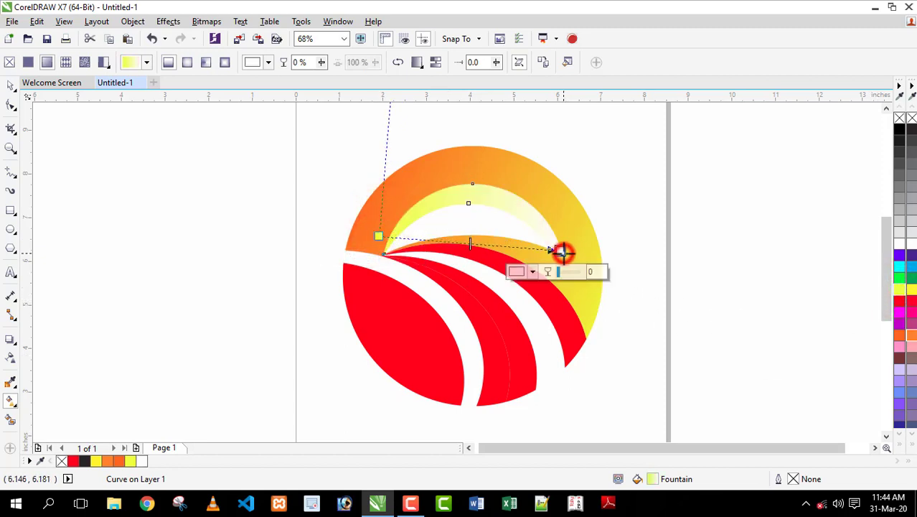
left_click(898, 335)
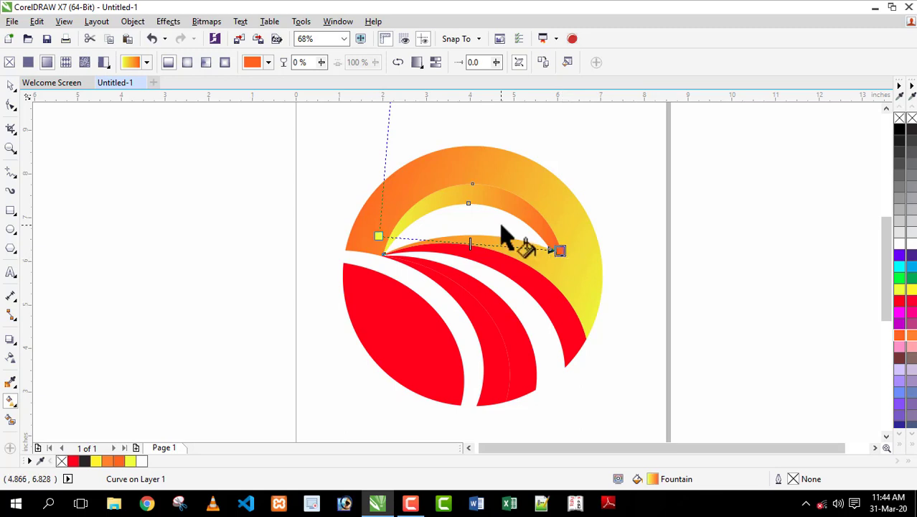
left_click_drag(378, 234, 363, 233)
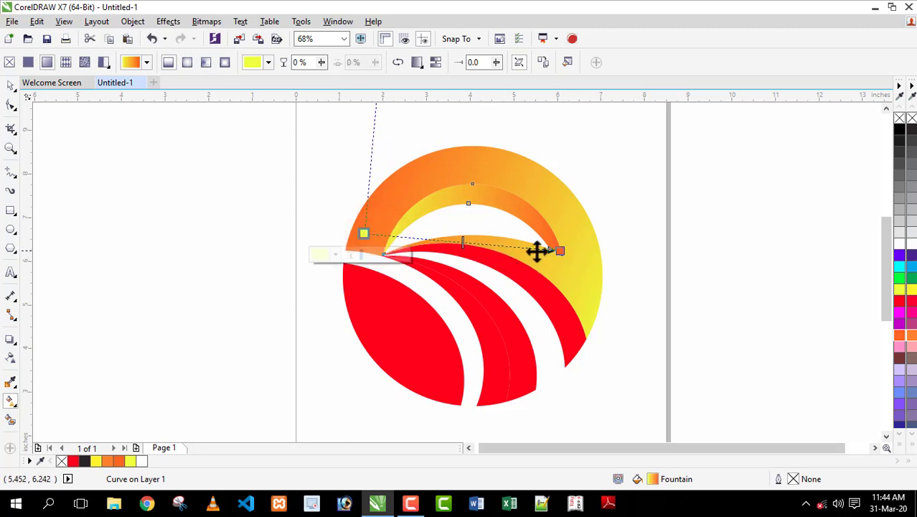
Fill the stripe directly below the ring with a linear gradient from orange at its lower-right end to yellow at the shared tip
left_click(570, 312)
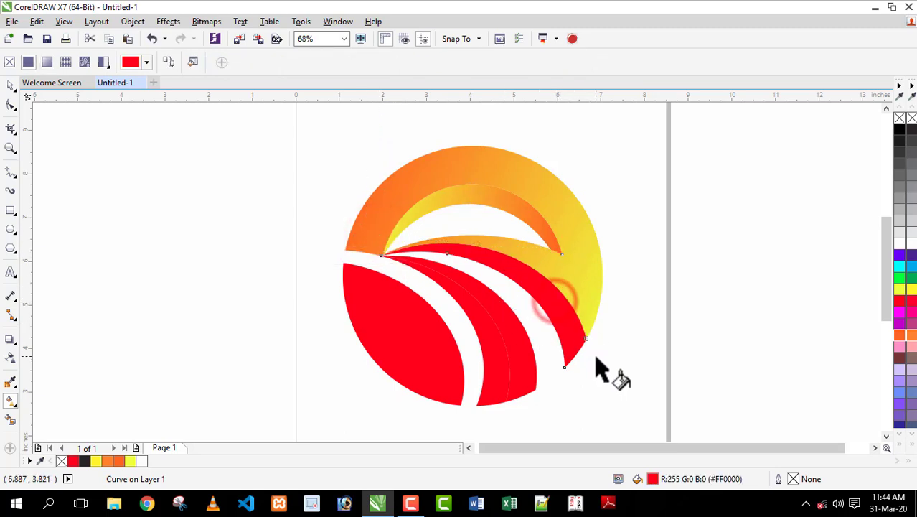
left_click_drag(584, 359, 393, 241)
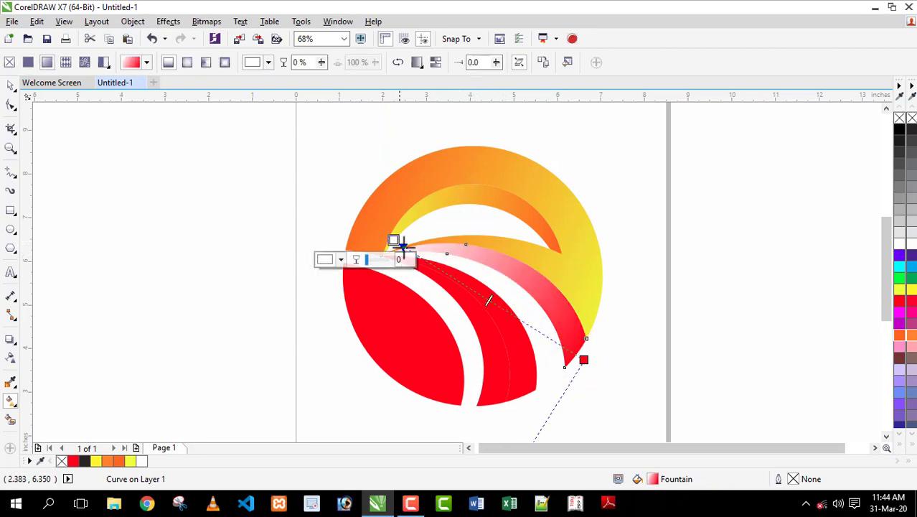
left_click(583, 359)
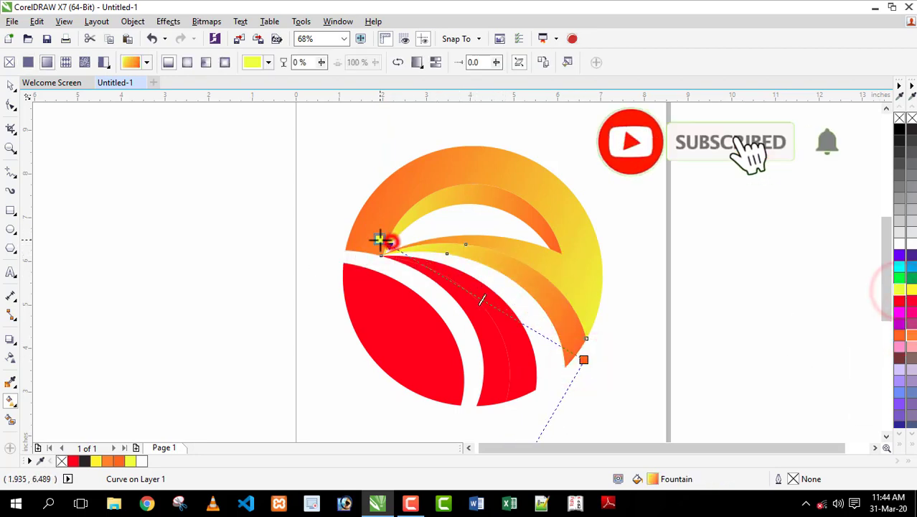
Fill the next two stripes with opposing gradients: yellow end to orange tip on the right one, orange end to yellow tip on the left one
left_click_drag(384, 243, 534, 391)
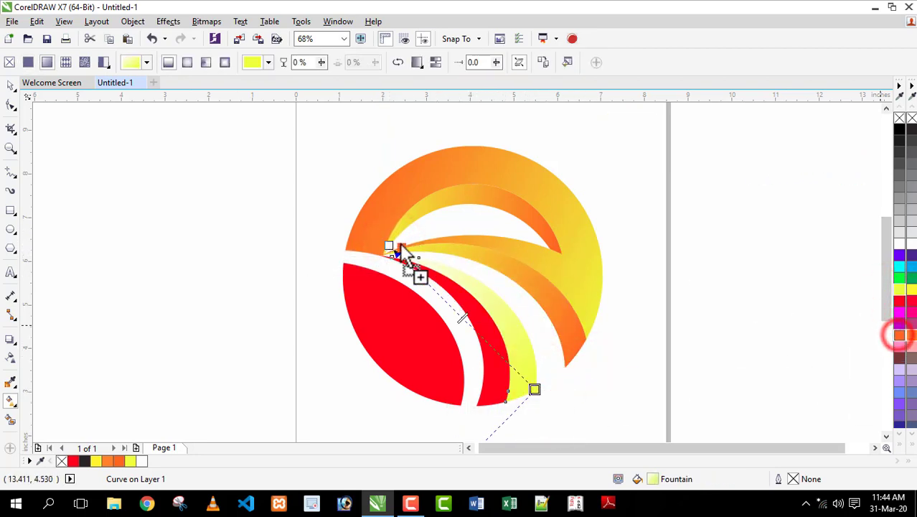
left_click(535, 389)
left_click_drag(495, 365, 501, 413)
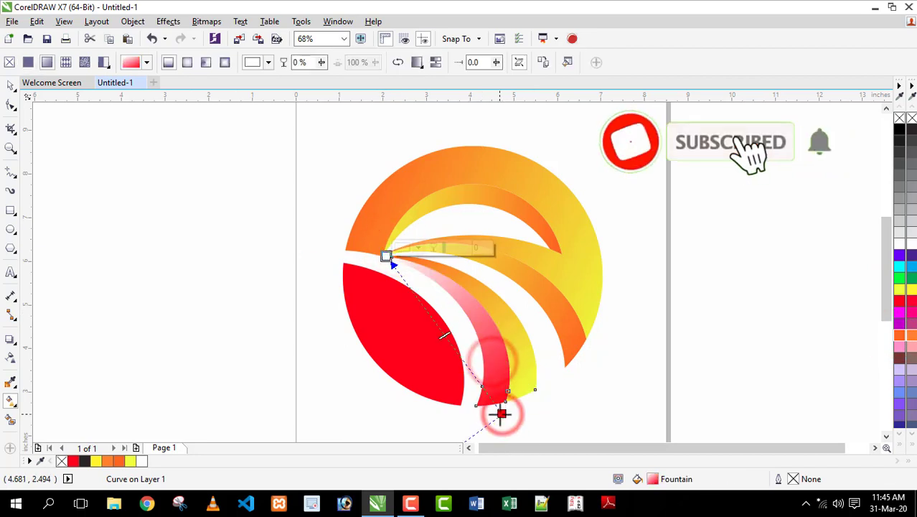
left_click(898, 335)
left_click_drag(899, 290, 375, 241)
Fill the lower-left lens shape with a linear gradient from orange at its outer lower-left edge to yellow at the upper right
left_click(384, 316)
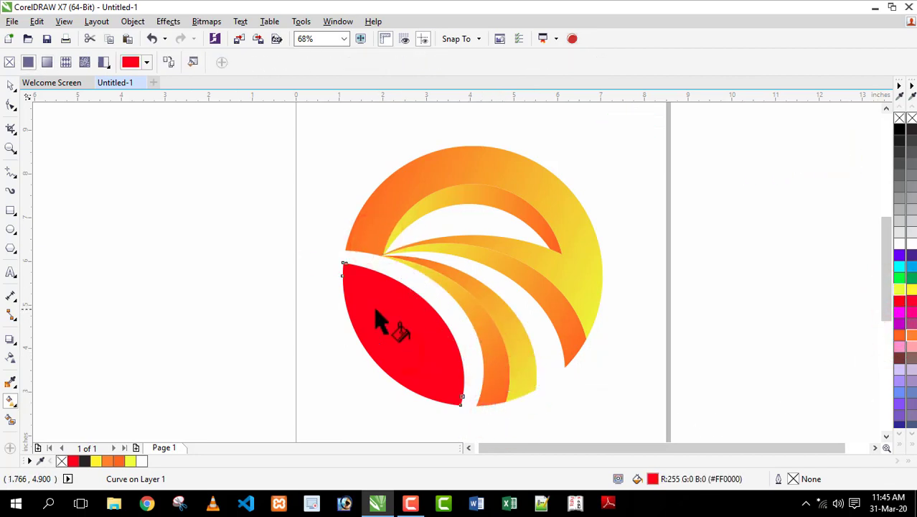
left_click_drag(352, 355, 440, 316)
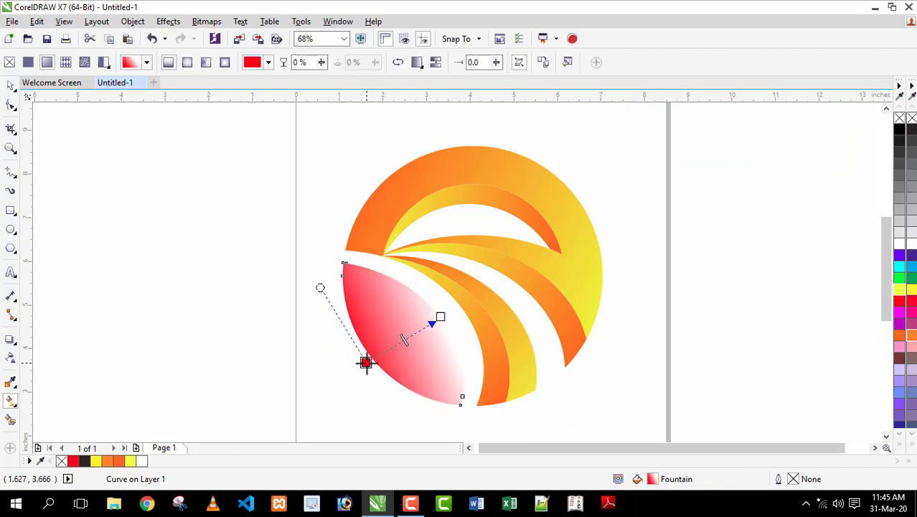
left_click(901, 335)
left_click(439, 317)
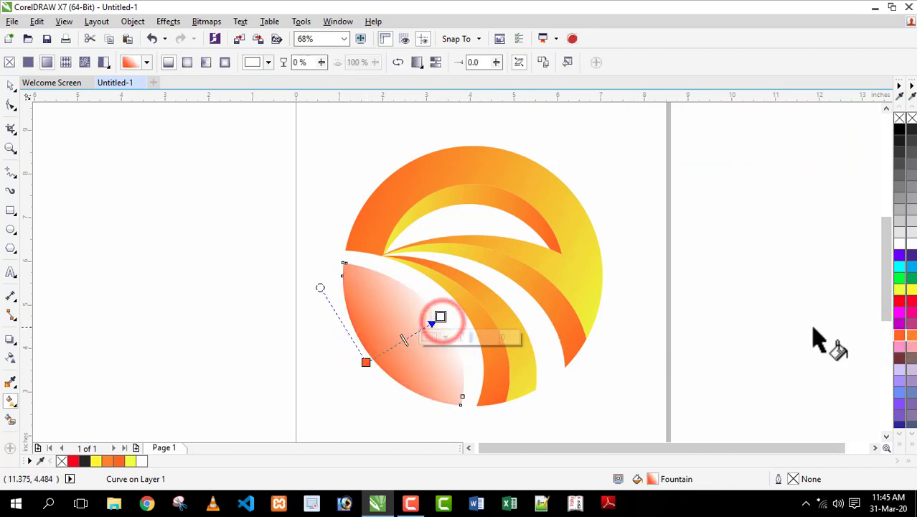
left_click(901, 290)
left_click_drag(440, 316, 477, 300)
key("space")
key("Escape")
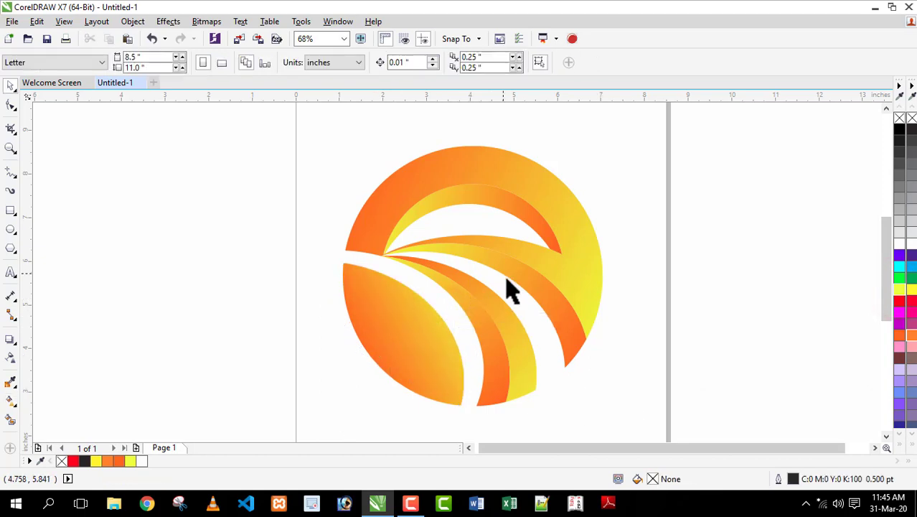
Reshape the inner crescent's outer edge by raising the curve handles at both of its tips slightly
left_click(476, 201)
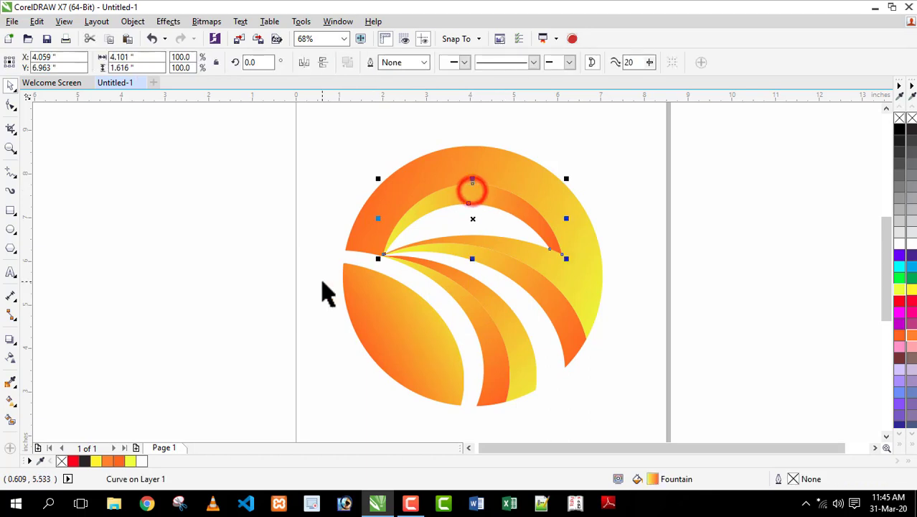
left_click(11, 106)
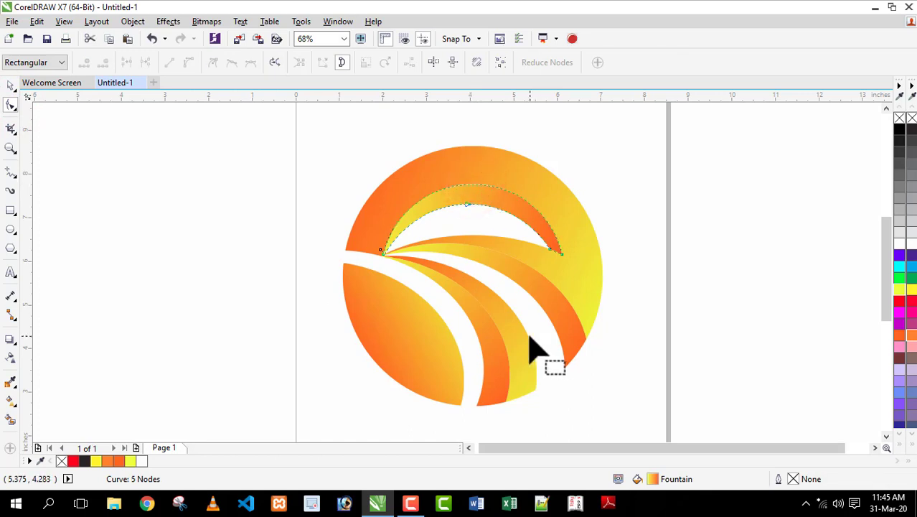
left_click(561, 252)
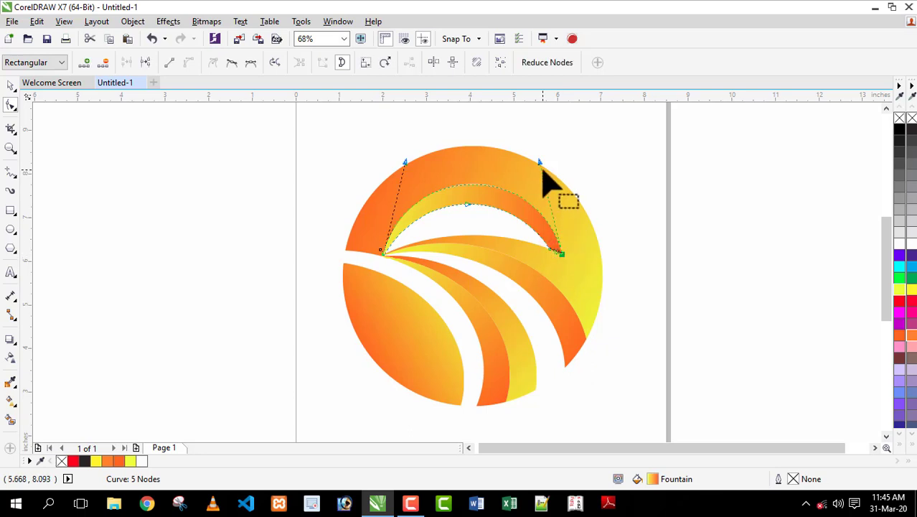
mouse_move(540, 162)
left_mouse_down()
mouse_move(549, 174)
mouse_move(538, 154)
left_mouse_up()
left_click_drag(406, 164, 402, 157)
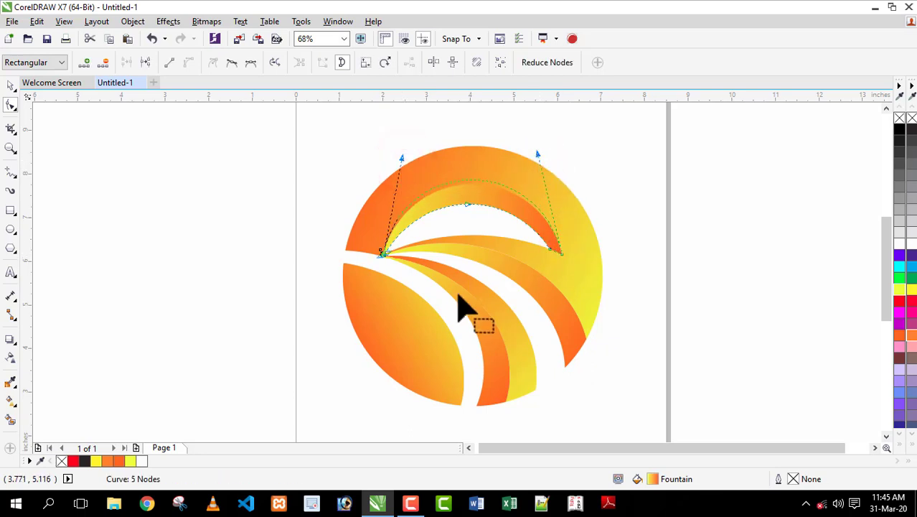
Delete the middle node on the upper edge of the stripe directly below the ring and bulge that edge slightly outward
left_click(537, 290)
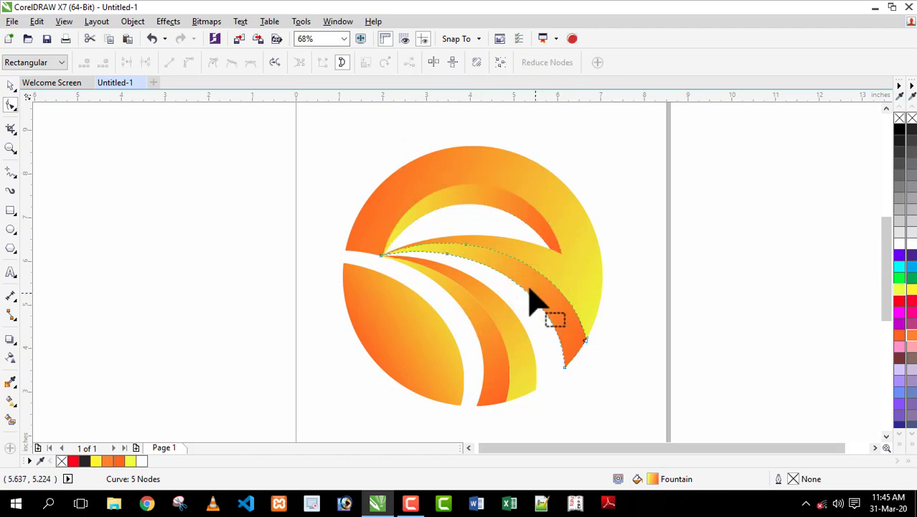
double_click(466, 244)
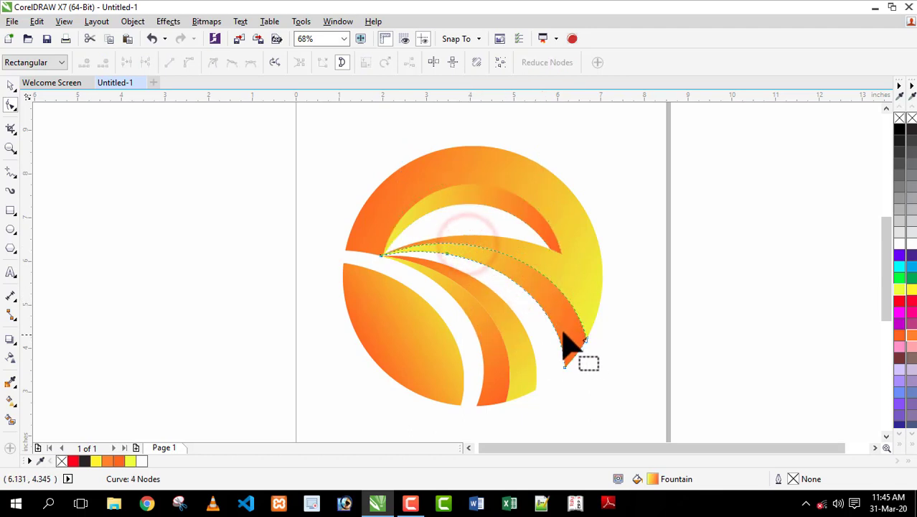
left_click(586, 340)
left_click_drag(566, 256, 579, 260)
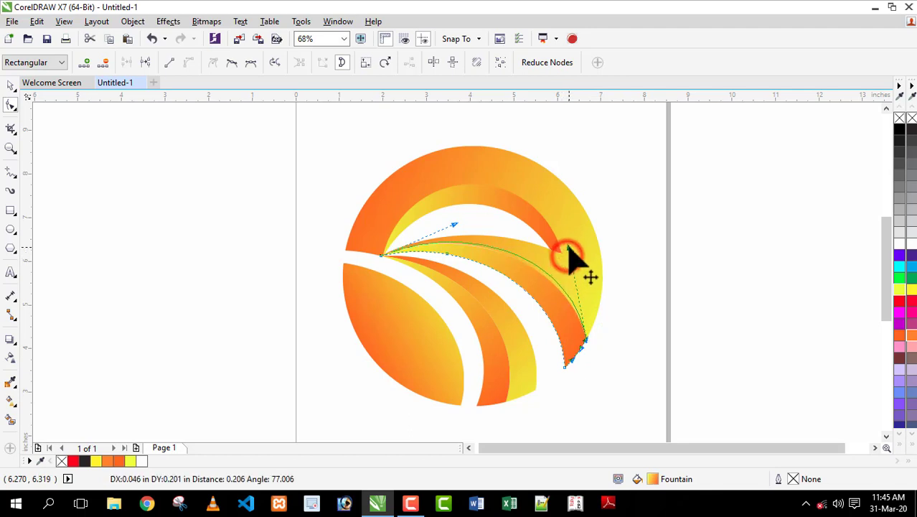
Delete the extra node near the lower end of the orange-tipped inner stripe and adjust its outer edge into a smoother curve
left_click(495, 359)
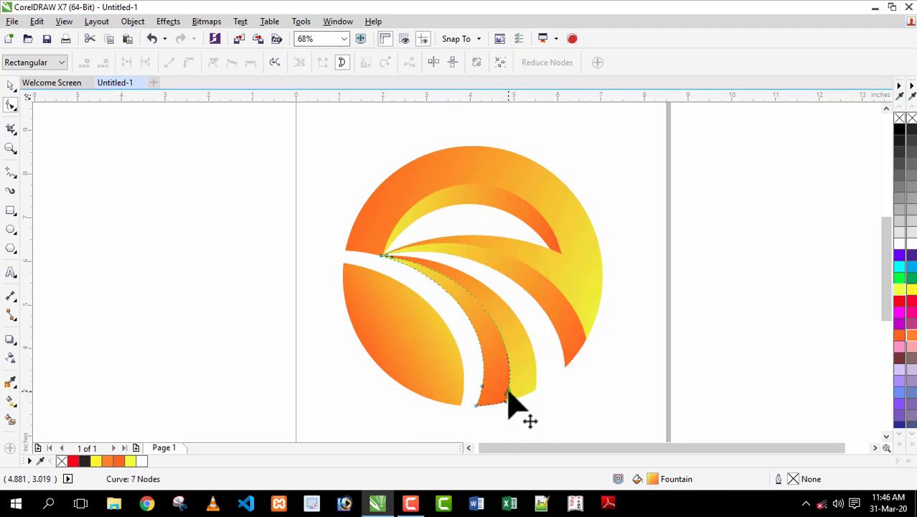
double_click(508, 385)
left_click_drag(506, 402, 530, 328)
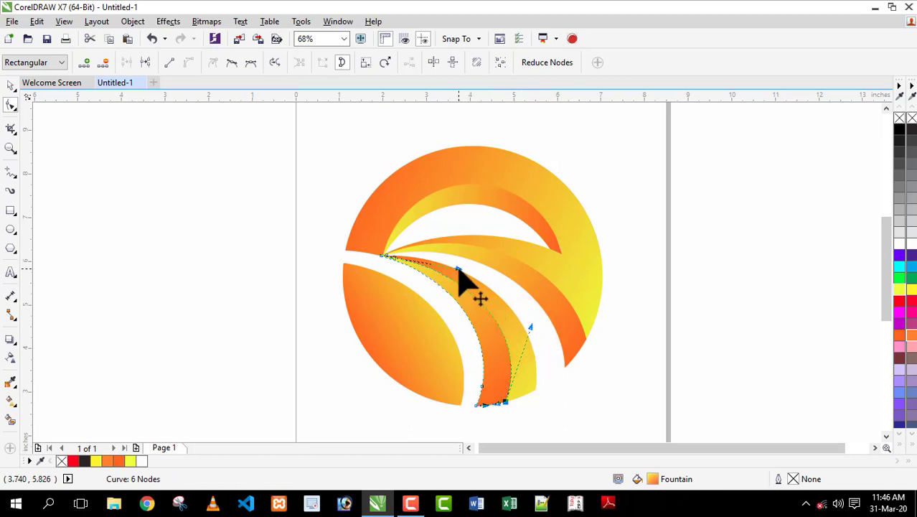
left_click_drag(459, 269, 460, 262)
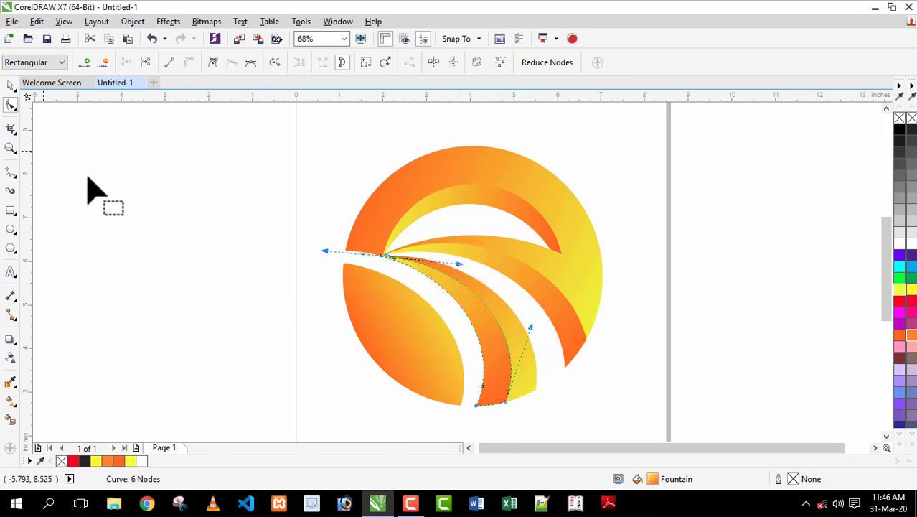
Group all eight logo shapes and move the group so that it lies partly off the page's left edge
left_click(10, 85)
left_click_drag(295, 117, 549, 367)
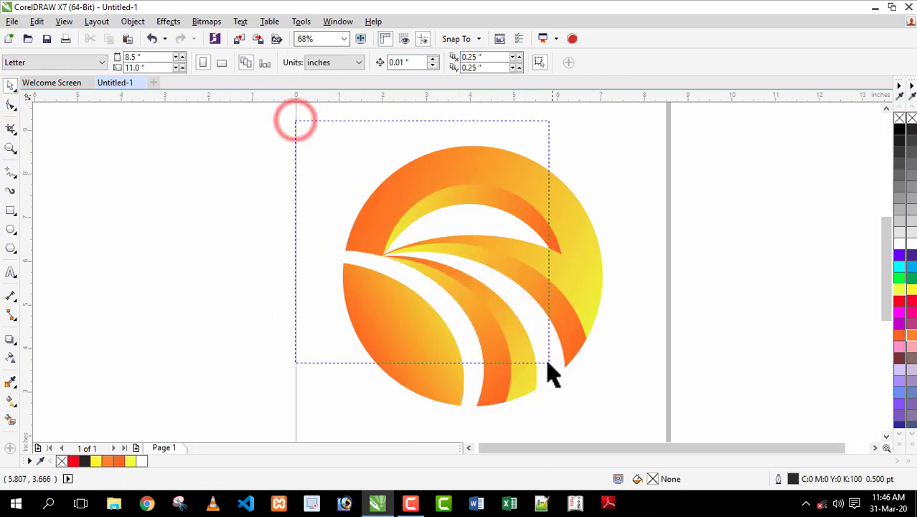
left_click_drag(310, 117, 645, 424)
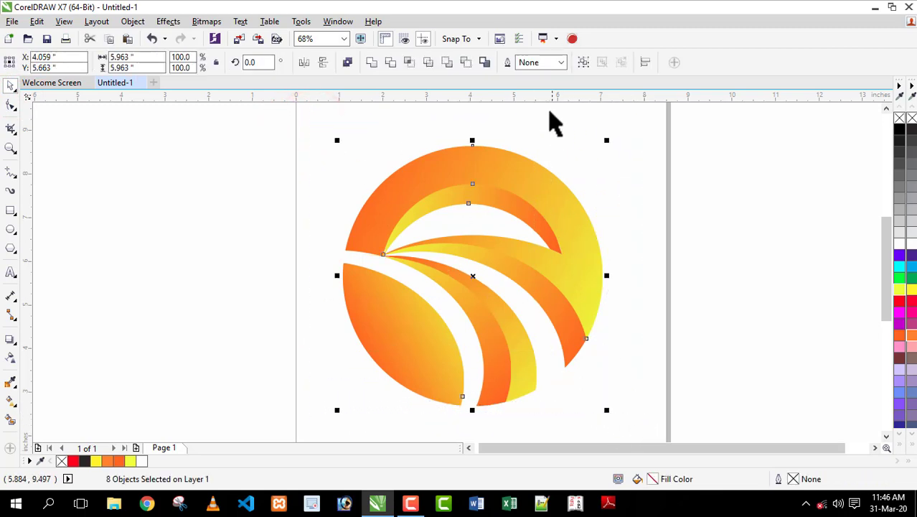
left_click(582, 62)
scroll(401, 313, "down", 2)
left_click(423, 287)
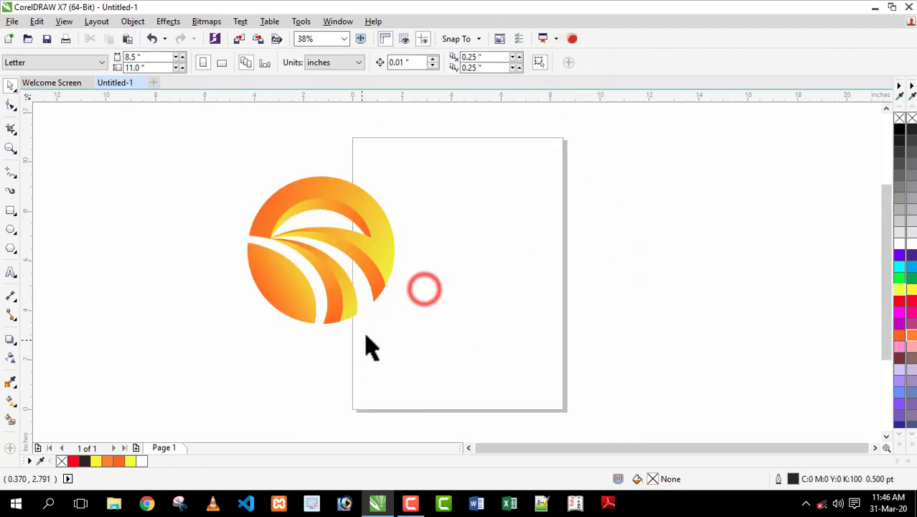
Draw a circle about 4.38 in wide on the page beside the logo and give it an elliptical fountain fill
left_click(10, 229)
left_click_drag(429, 208, 524, 324)
left_click(11, 400)
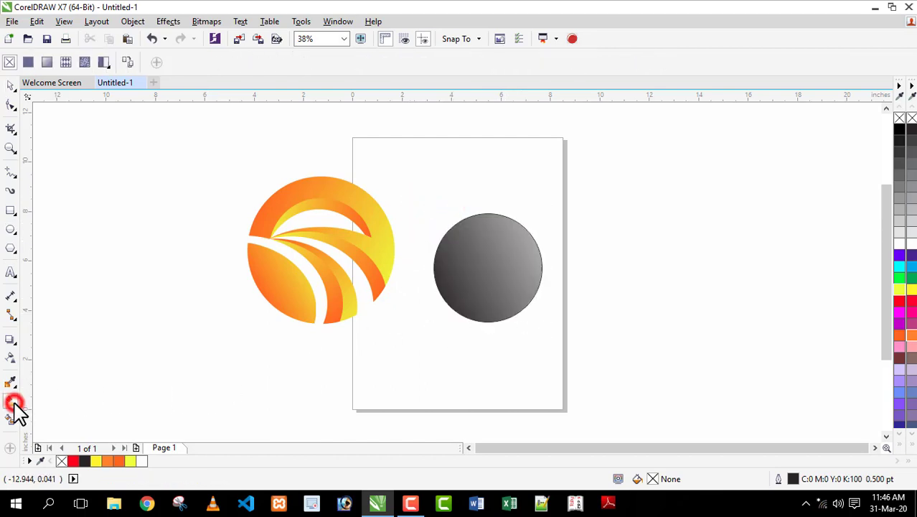
left_click(450, 324)
left_click(502, 264)
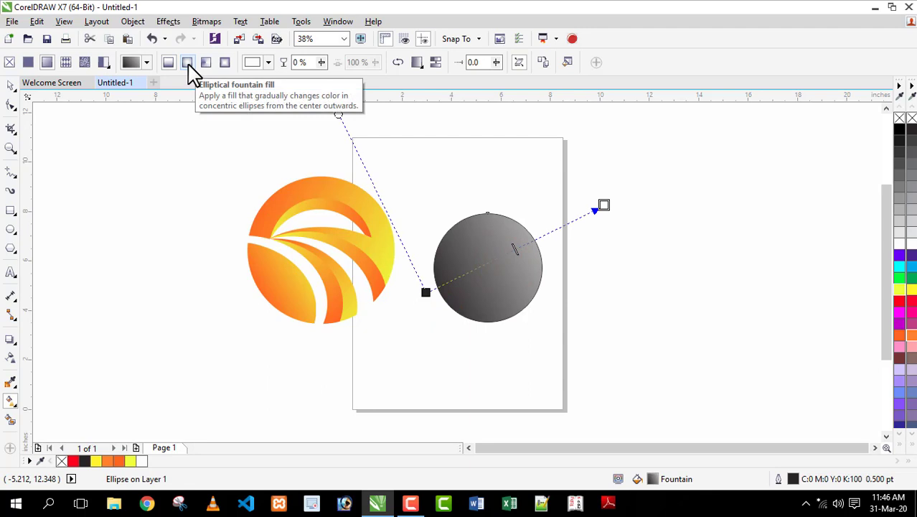
left_click(187, 62)
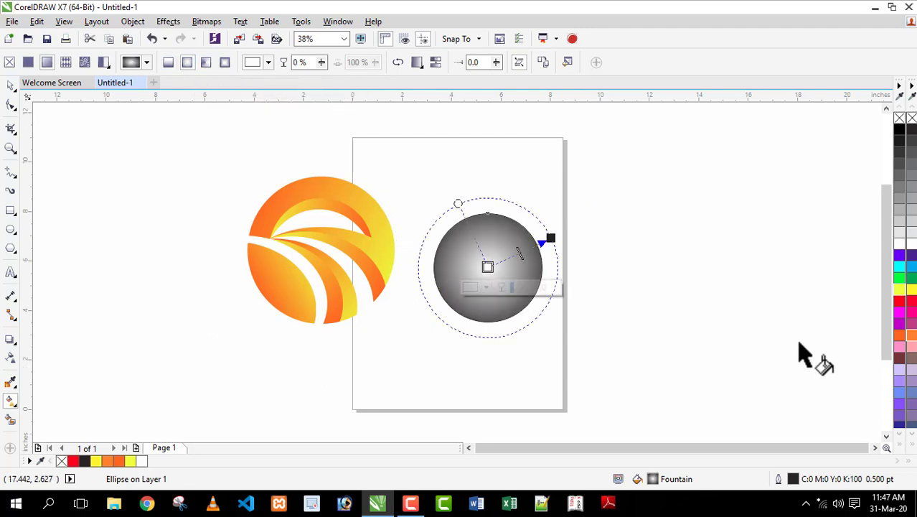
Color the circle's gradient light blue at the center and dark blue-violet at the rim, and remove its outline
left_click(910, 267)
left_click_drag(909, 273, 550, 237)
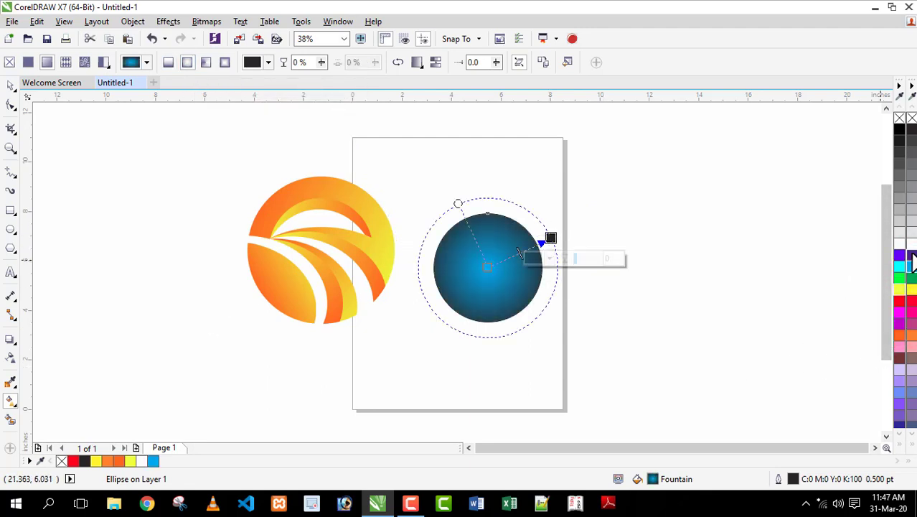
key("space")
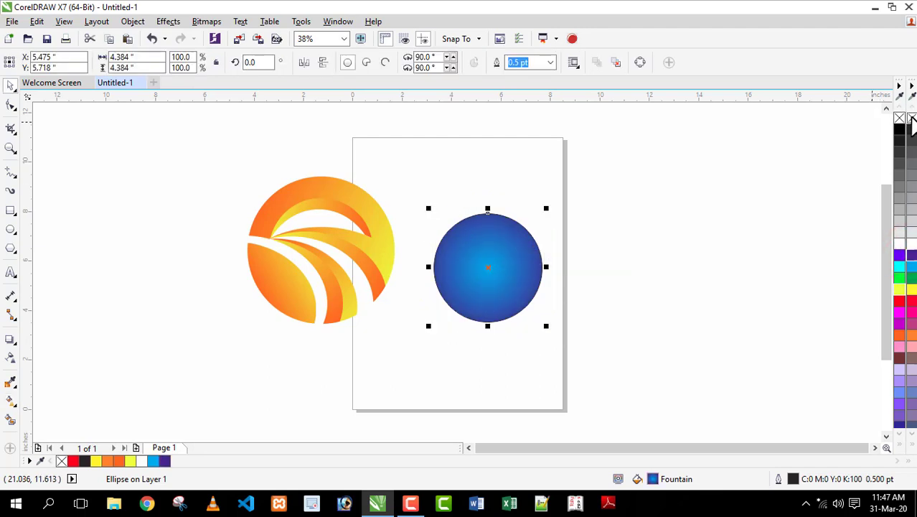
right_click(911, 117)
Align the blue circle and the logo on their centers and send the circle to the back
left_click_drag(189, 140, 617, 413)
key("c")
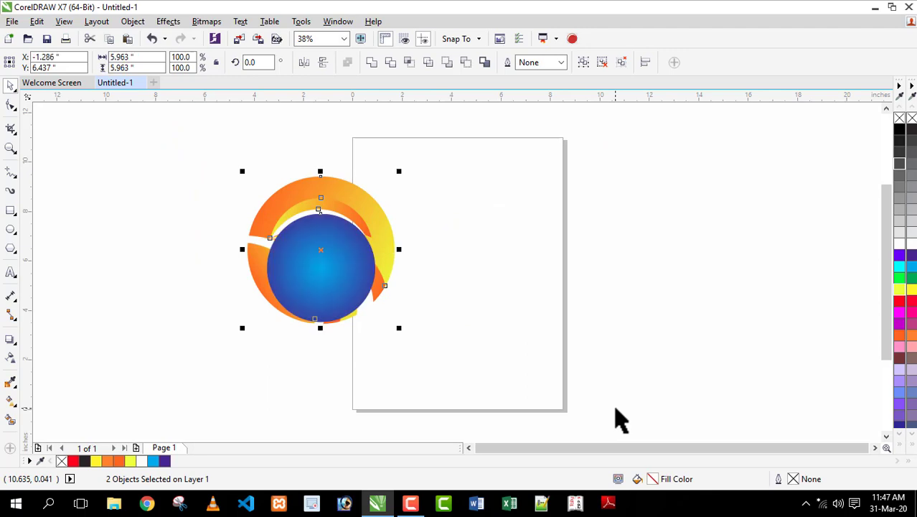
key("e")
left_click(567, 341)
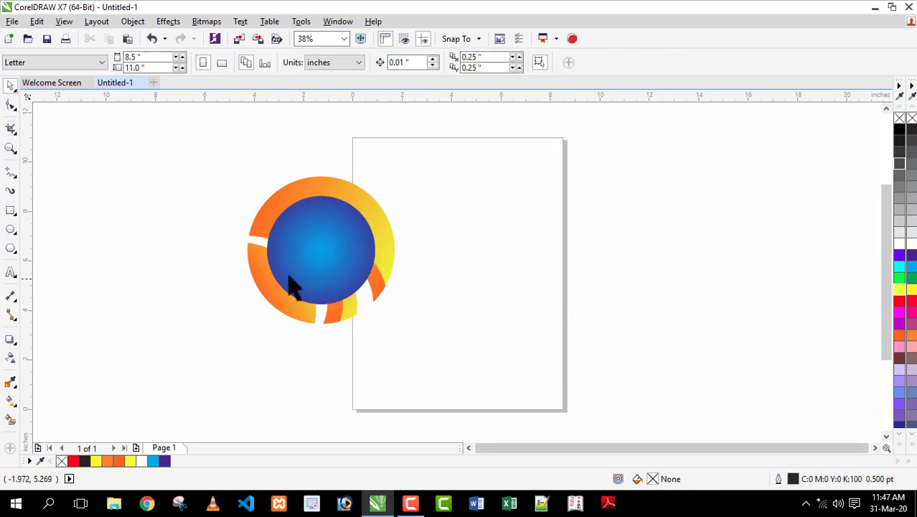
left_click(316, 265)
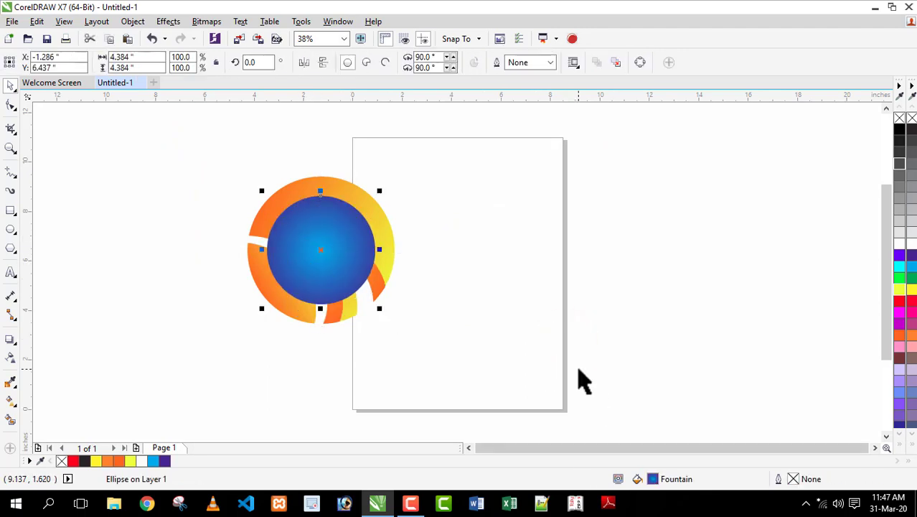
key("shift+Page_Down")
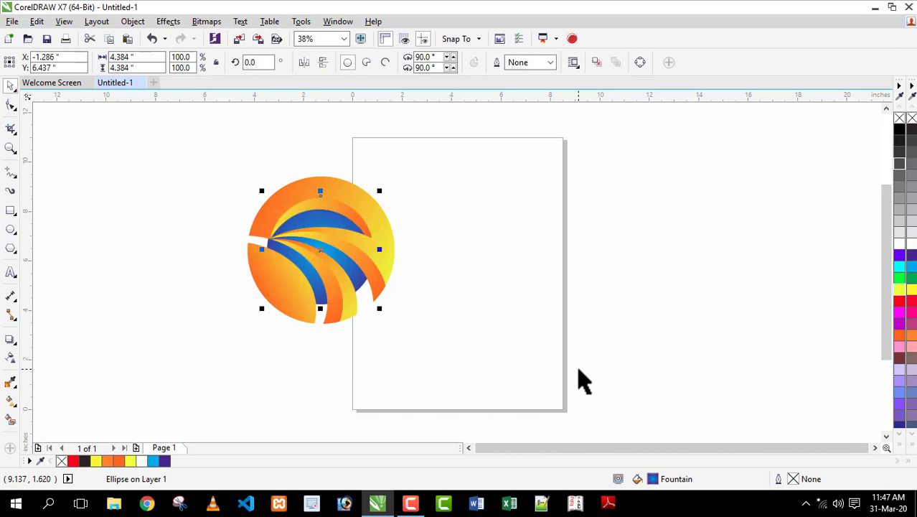
left_click(581, 379)
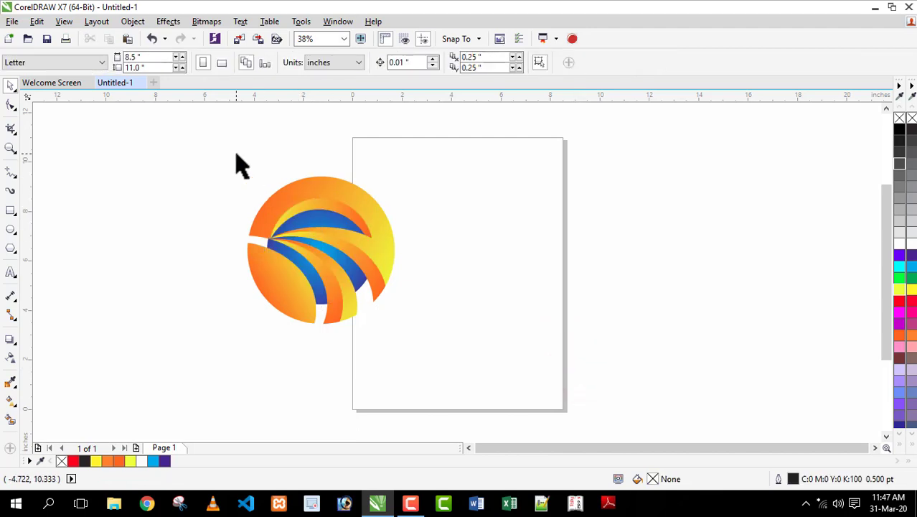
Shrink the blue circle to about 3.64 in behind the stripes and enlarge the whole logo to about 8.27 in on the page
left_click_drag(236, 152, 381, 353)
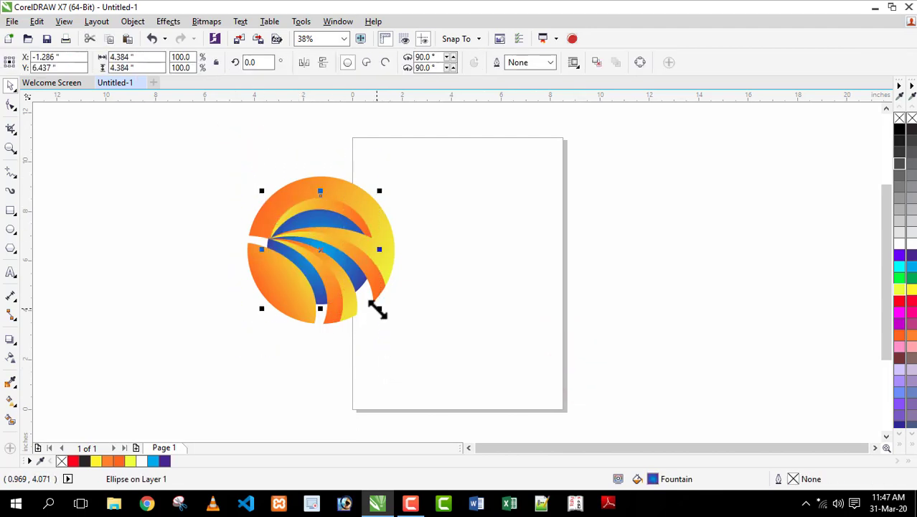
left_click_drag(377, 308, 371, 300)
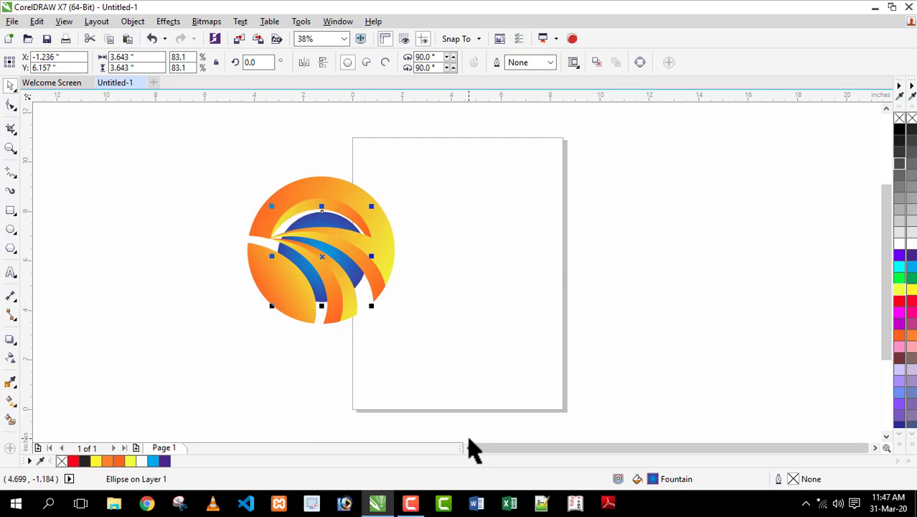
left_click(712, 260)
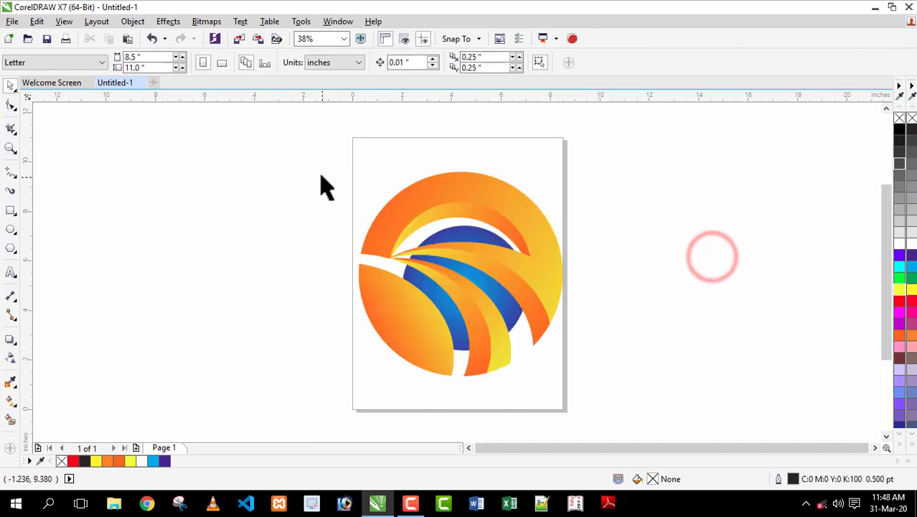
Group the blue circle with the logo shapes and inspect the finished design close up
left_click_drag(309, 134, 632, 415)
left_click(582, 62)
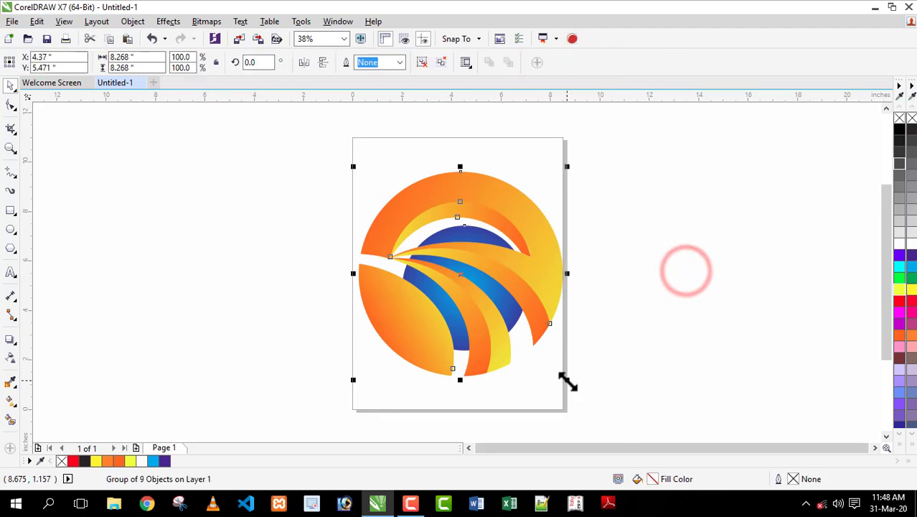
left_click(665, 324)
key("z")
left_click(456, 294)
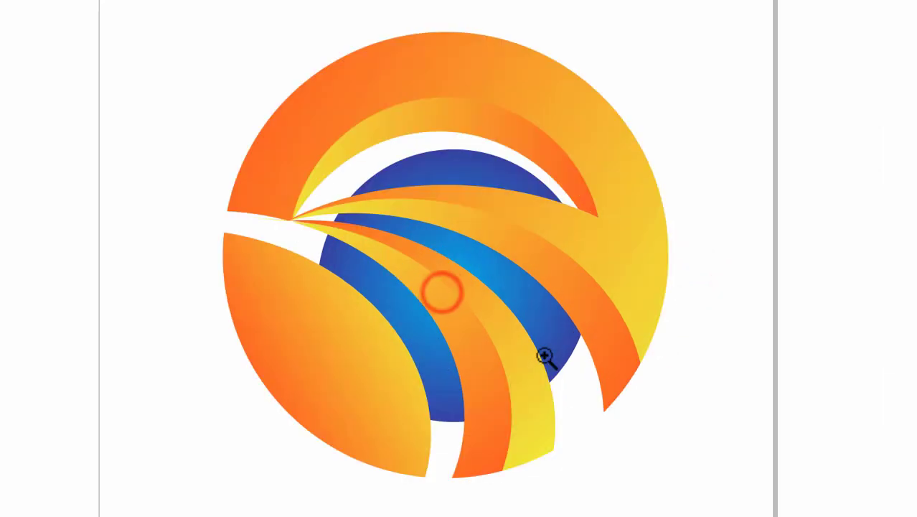